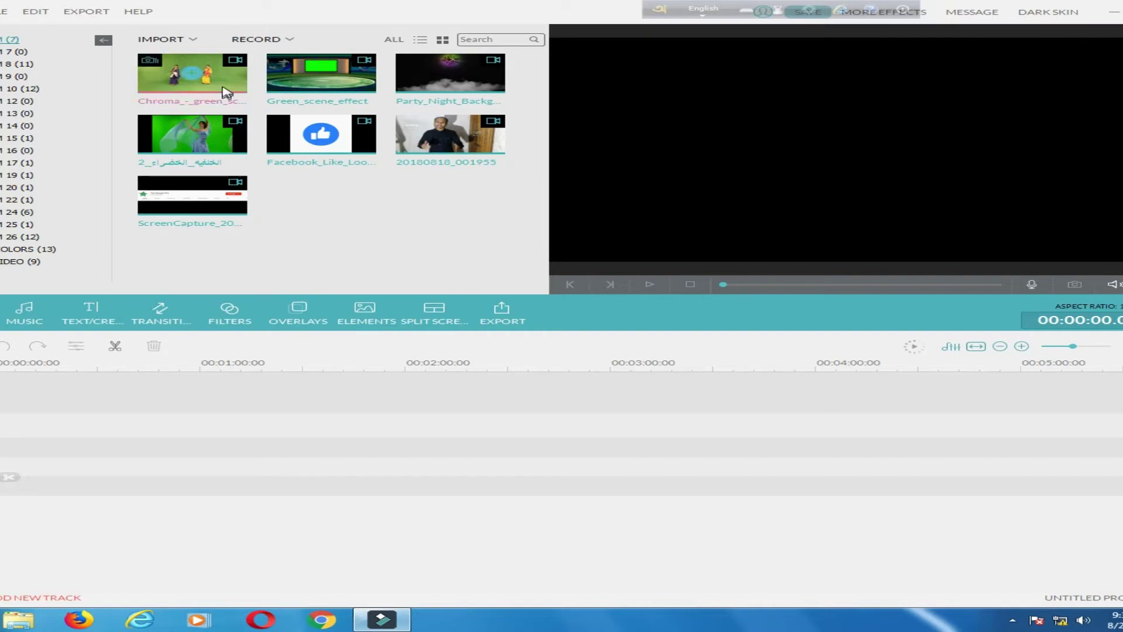
mouse_move(228, 88)
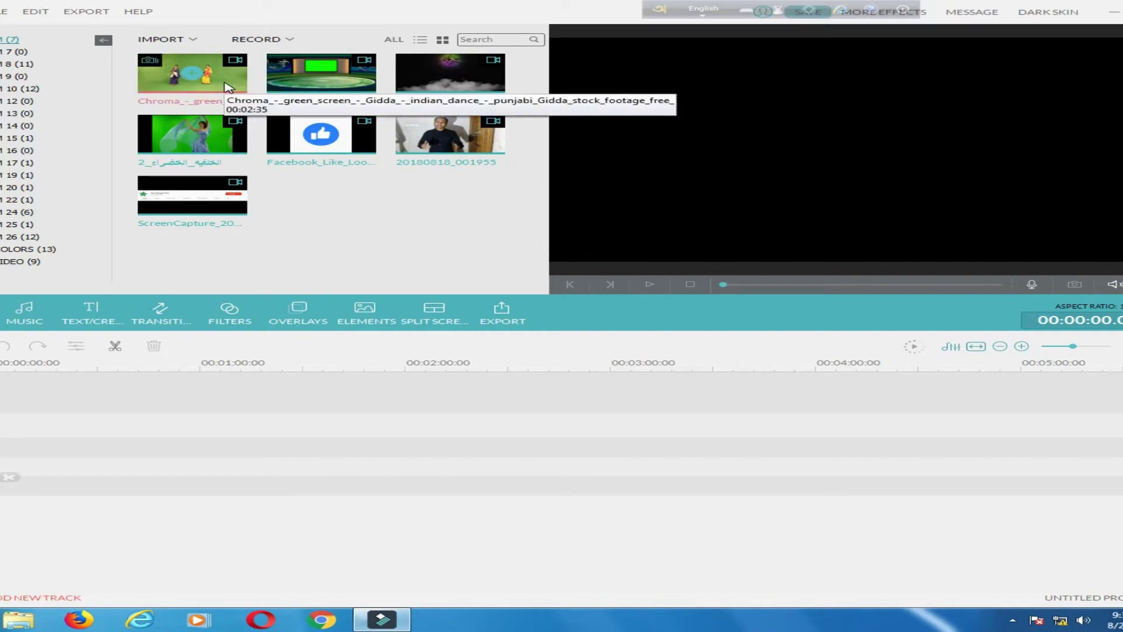
click(167, 38)
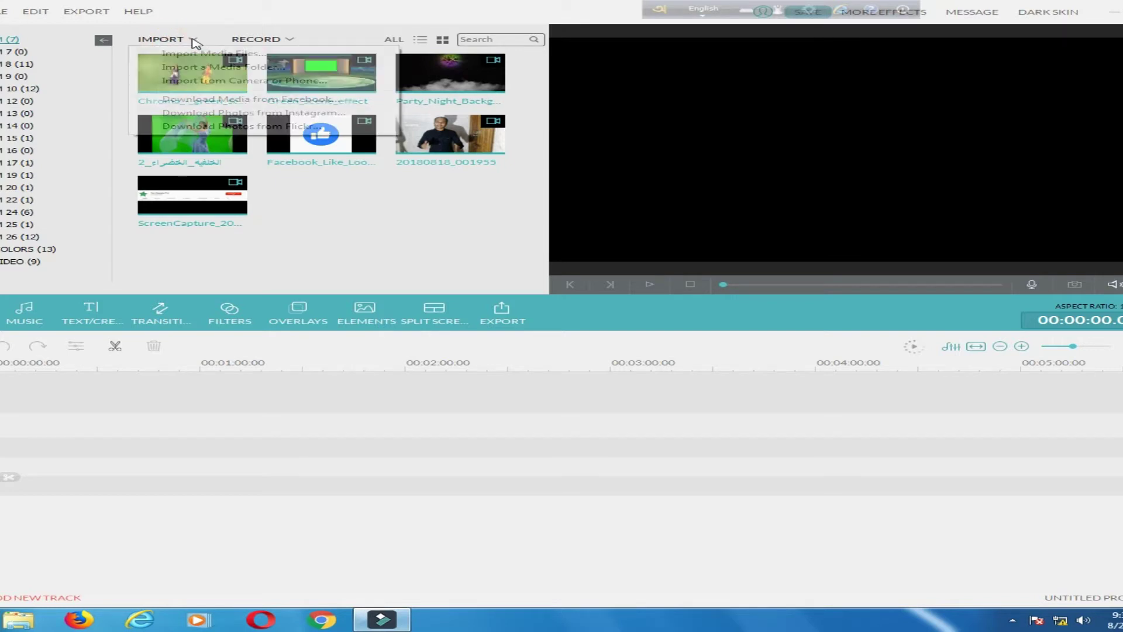
click(202, 54)
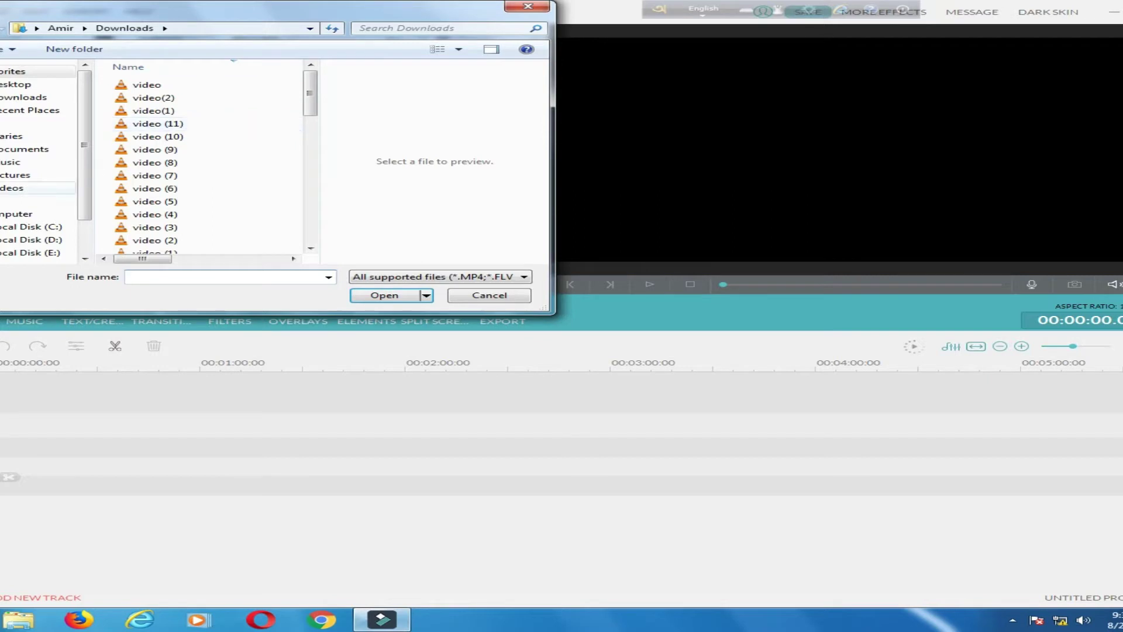
click(2, 241)
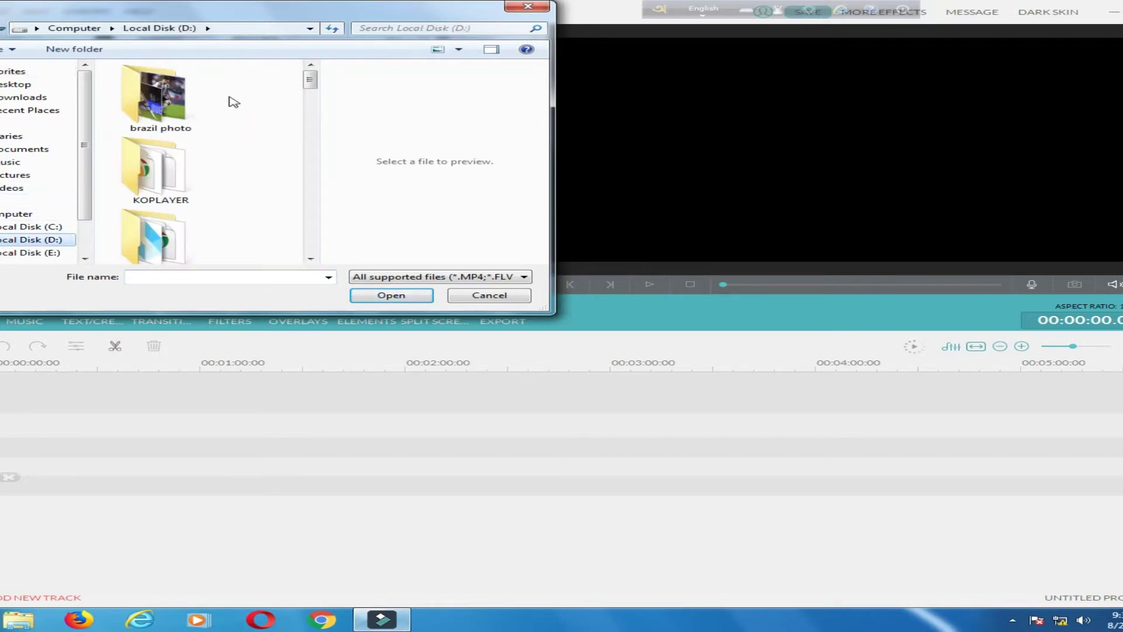
click(166, 87)
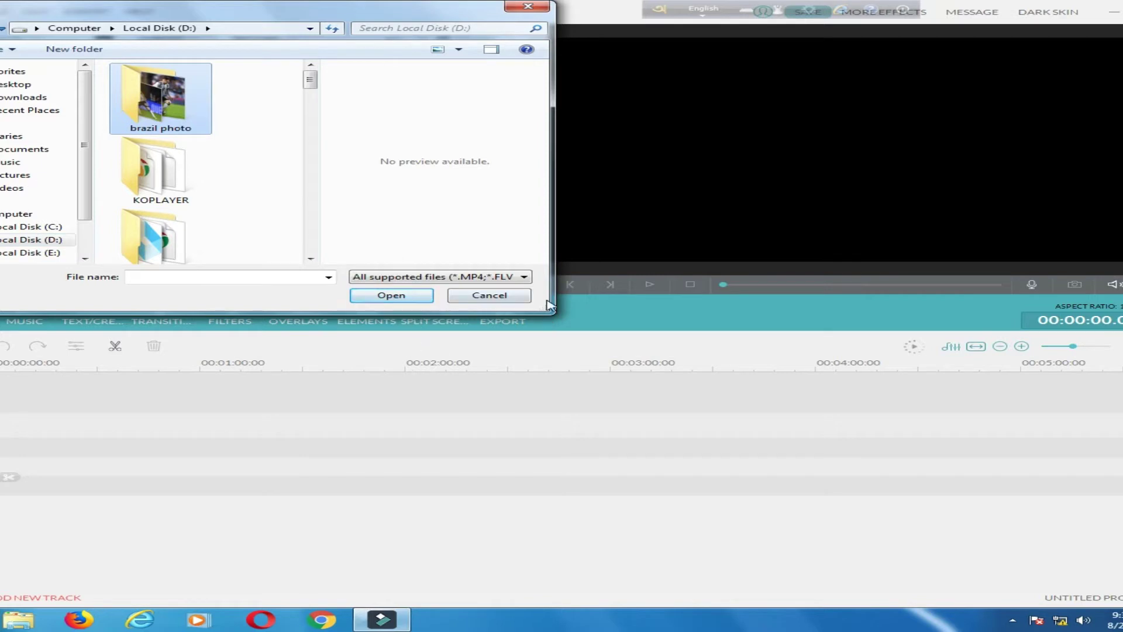
click(529, 7)
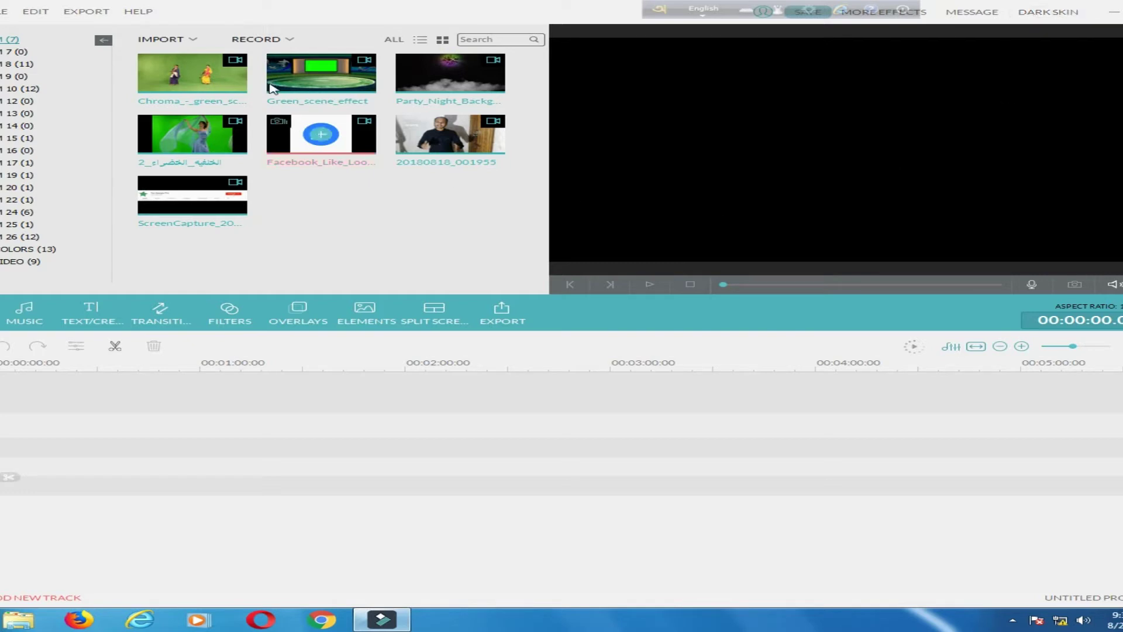
Step: Place the Chroma green-screen dance clip on the timeline at about 0:39 and preview its playback briefly
drag(227, 84, 128, 431)
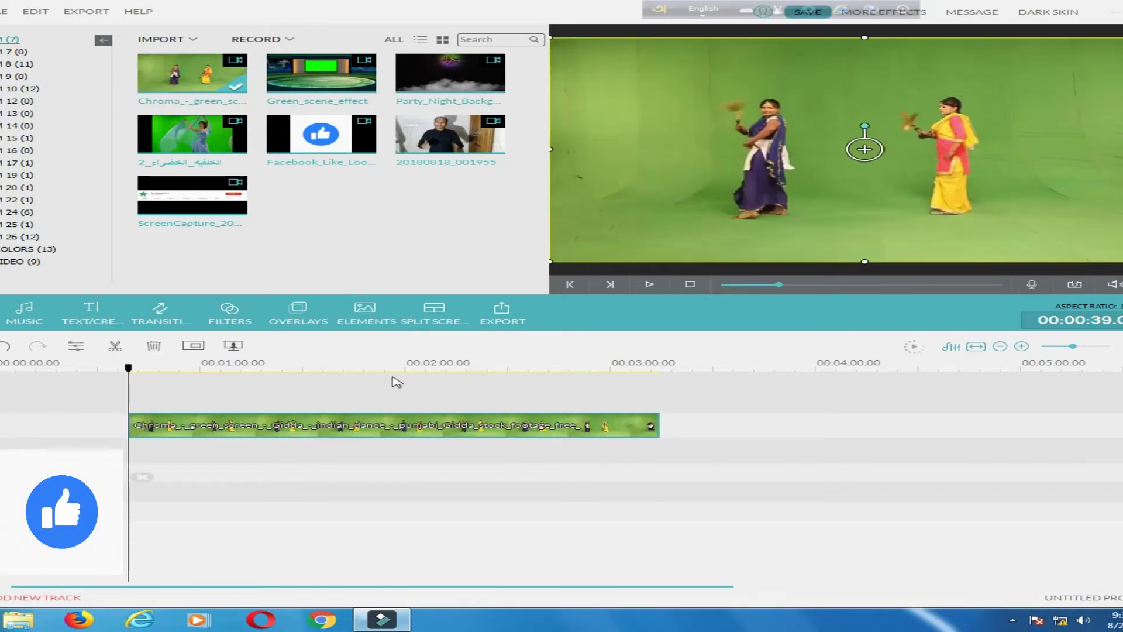
click(648, 286)
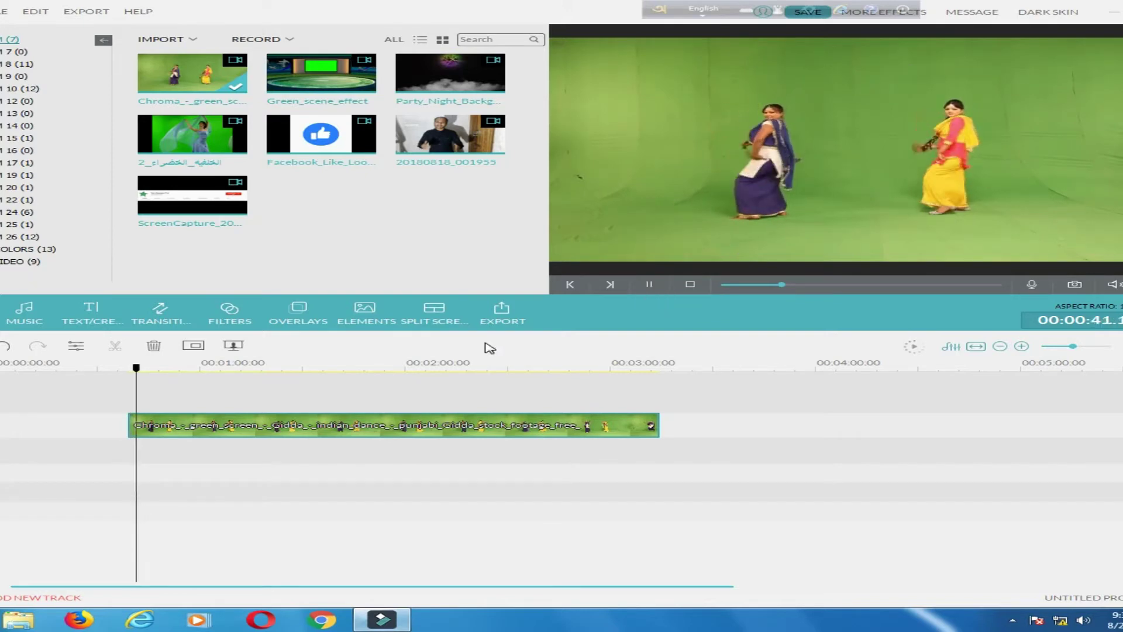
click(646, 285)
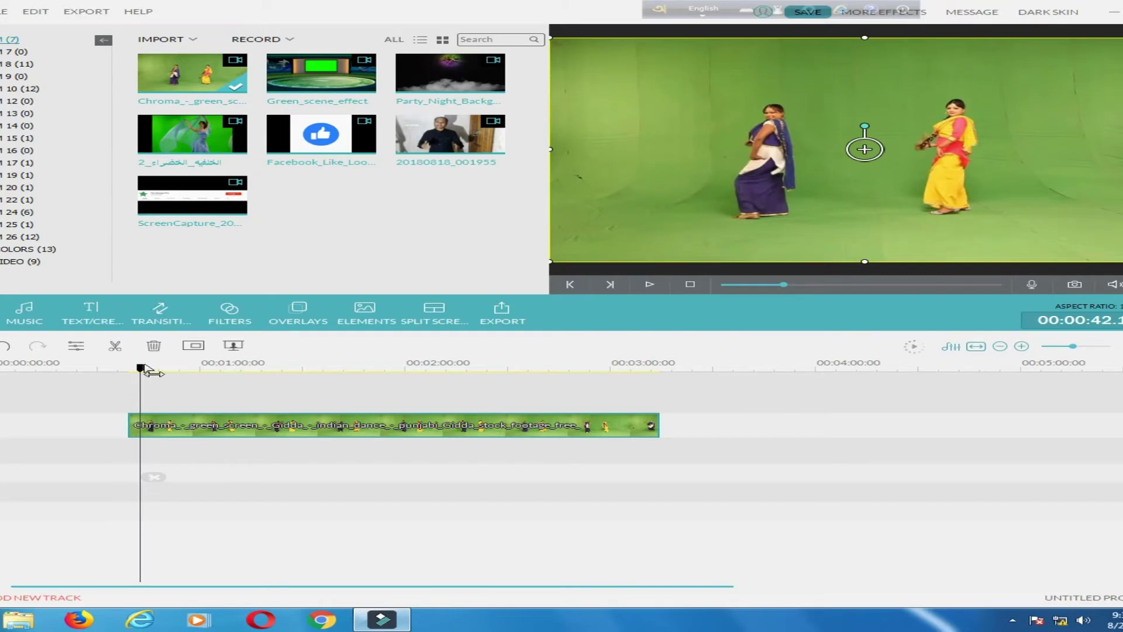
Step: Split the green-screen dance clip at about 1:12 and delete the part before the cut
drag(141, 369, 241, 375)
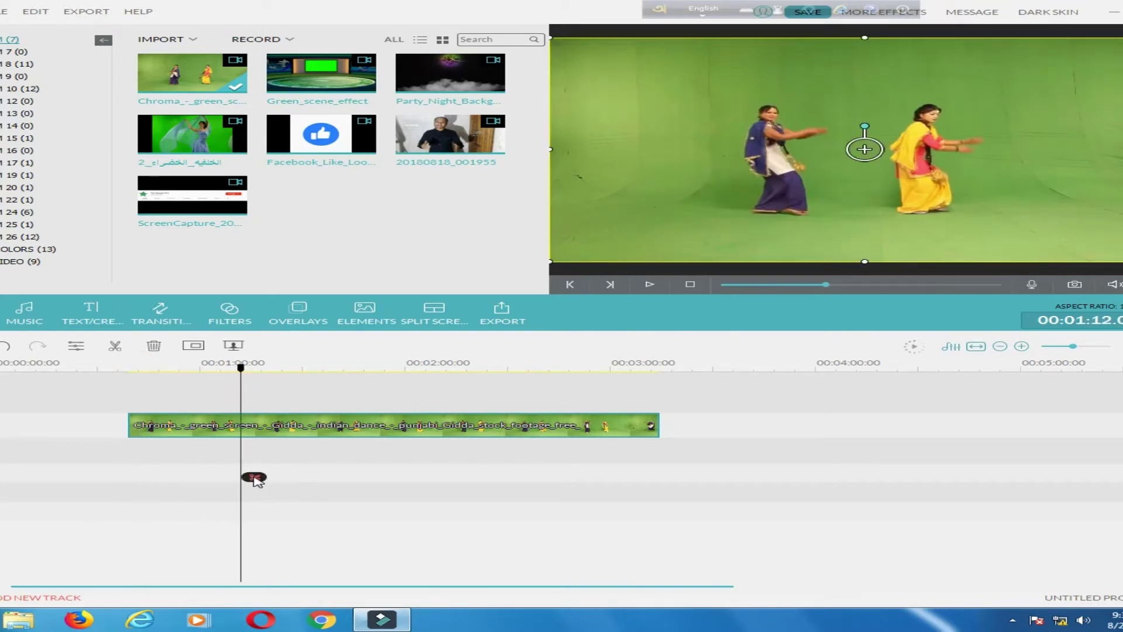
click(254, 478)
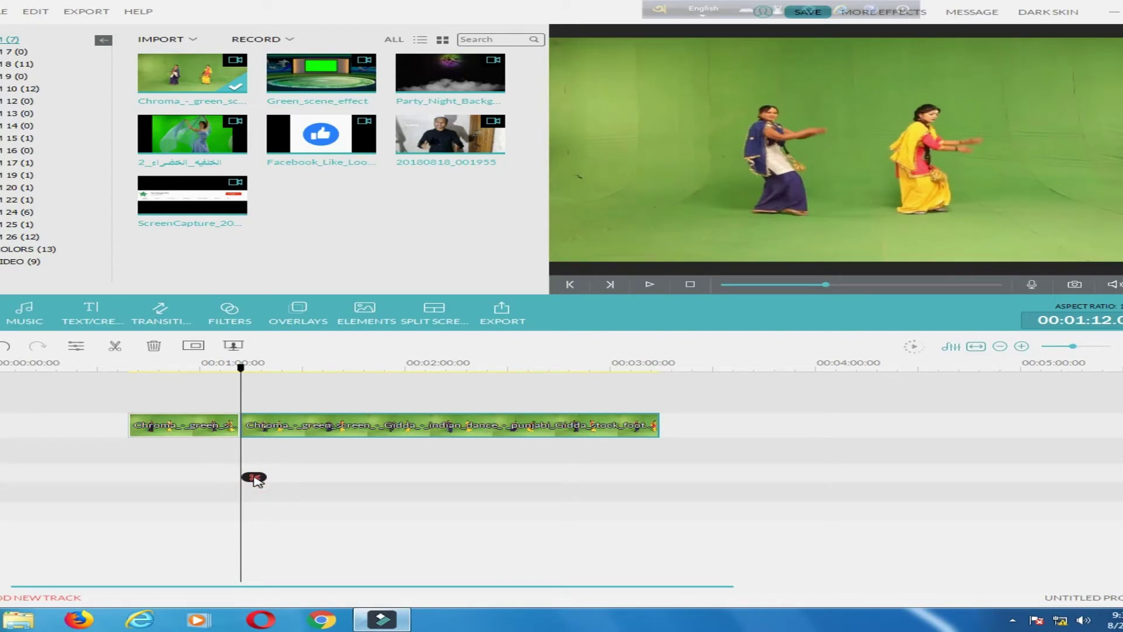
right_click(212, 426)
click(268, 597)
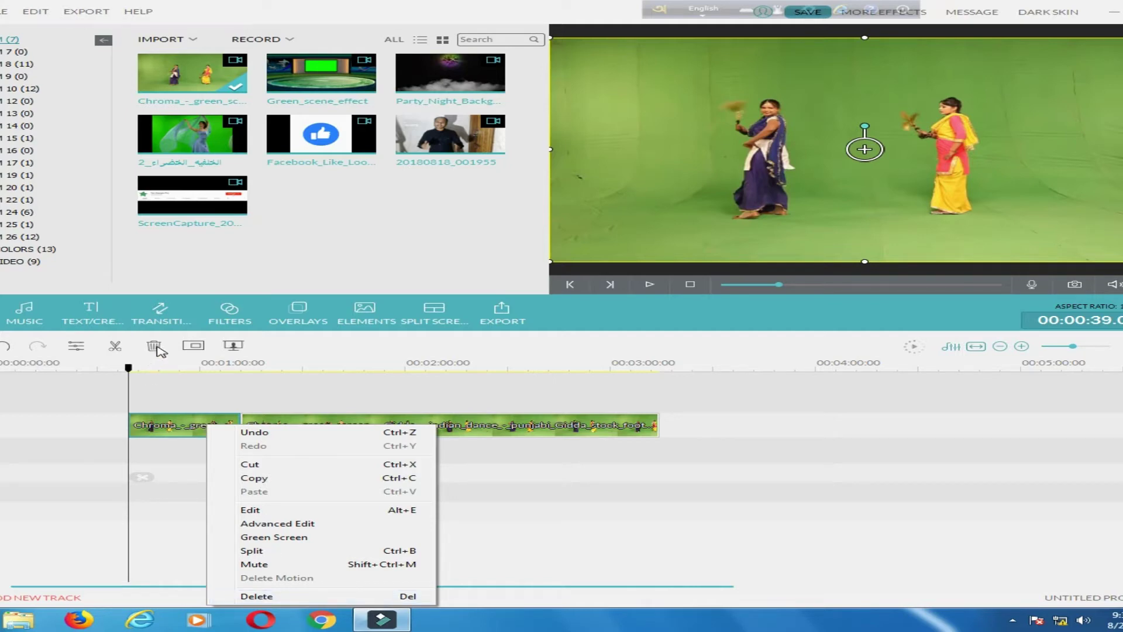
click(166, 434)
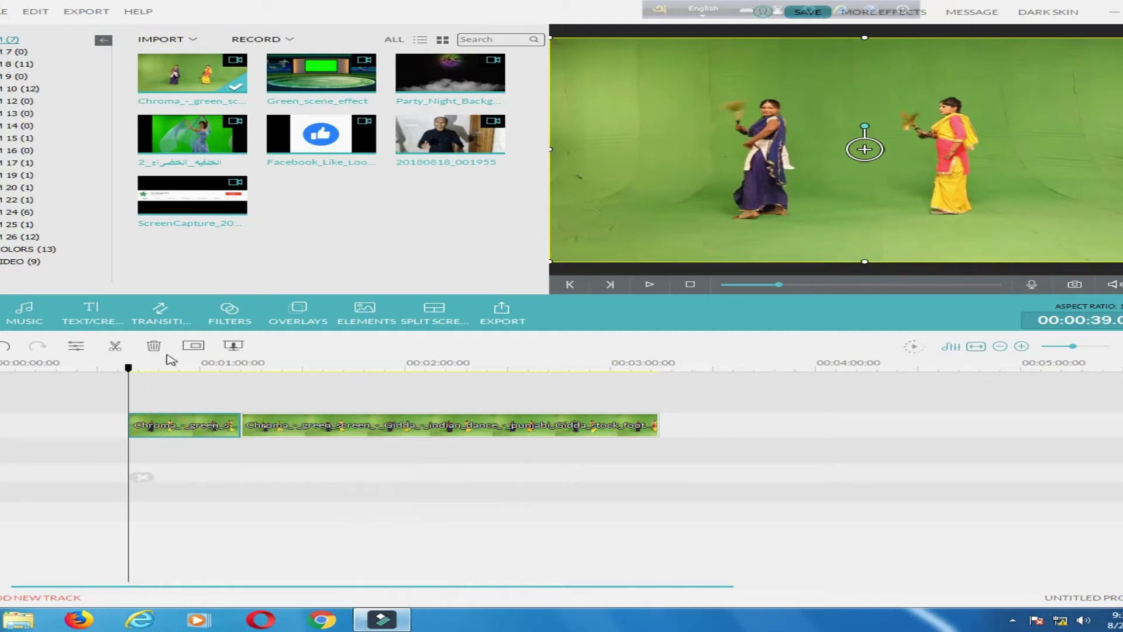
click(154, 347)
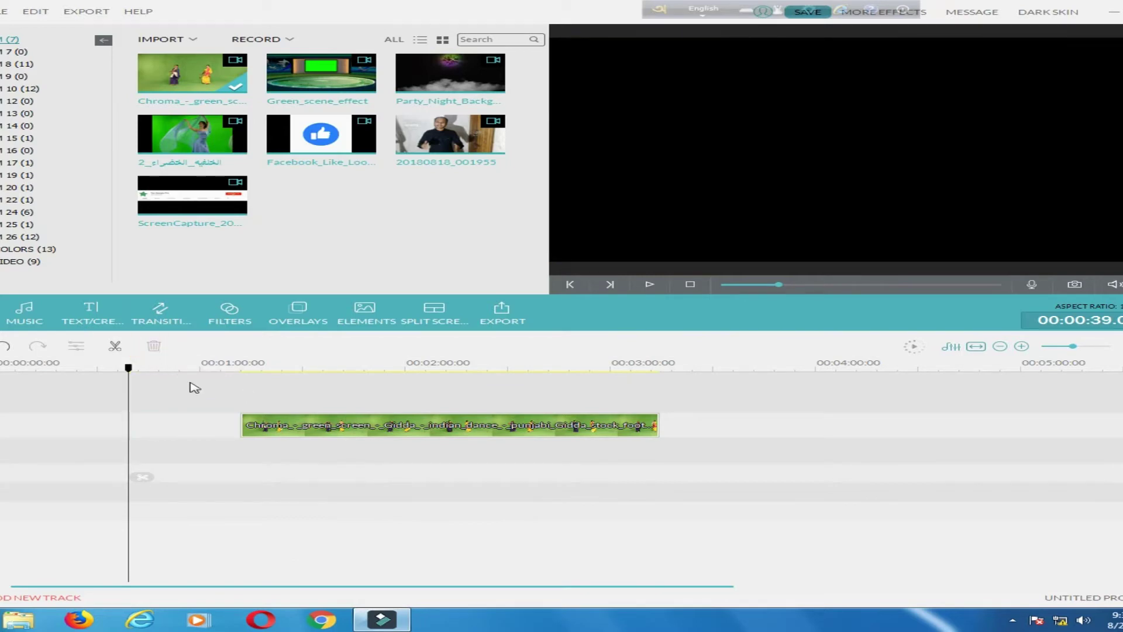
Step: Split the remaining green-screen dance clip at about 1:52 and delete the part after the cut
drag(129, 377, 297, 395)
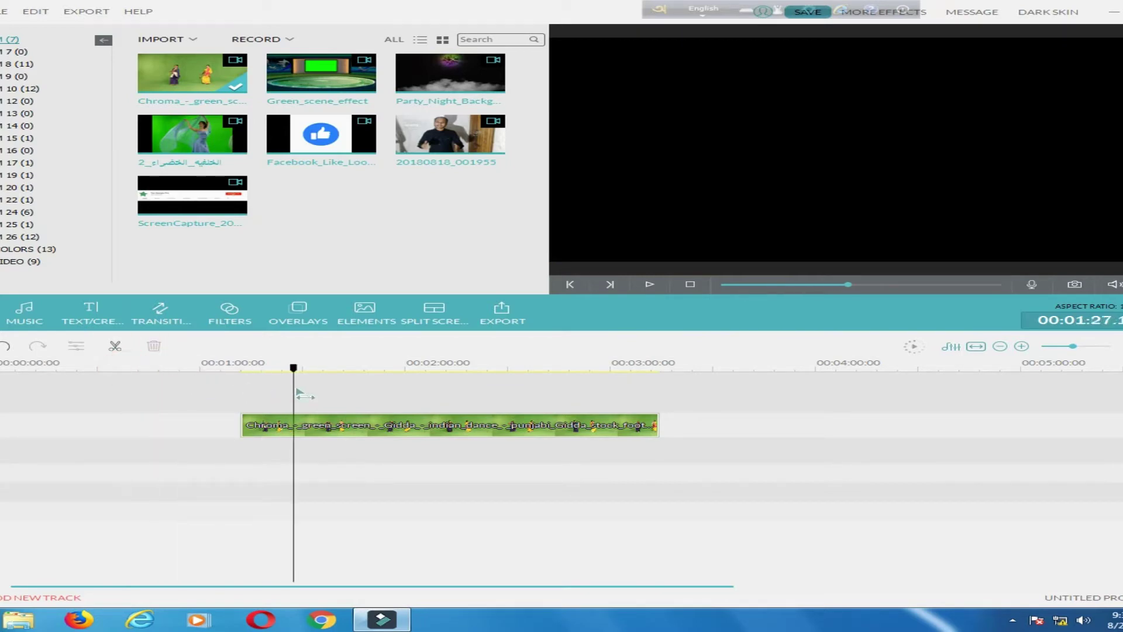
click(383, 392)
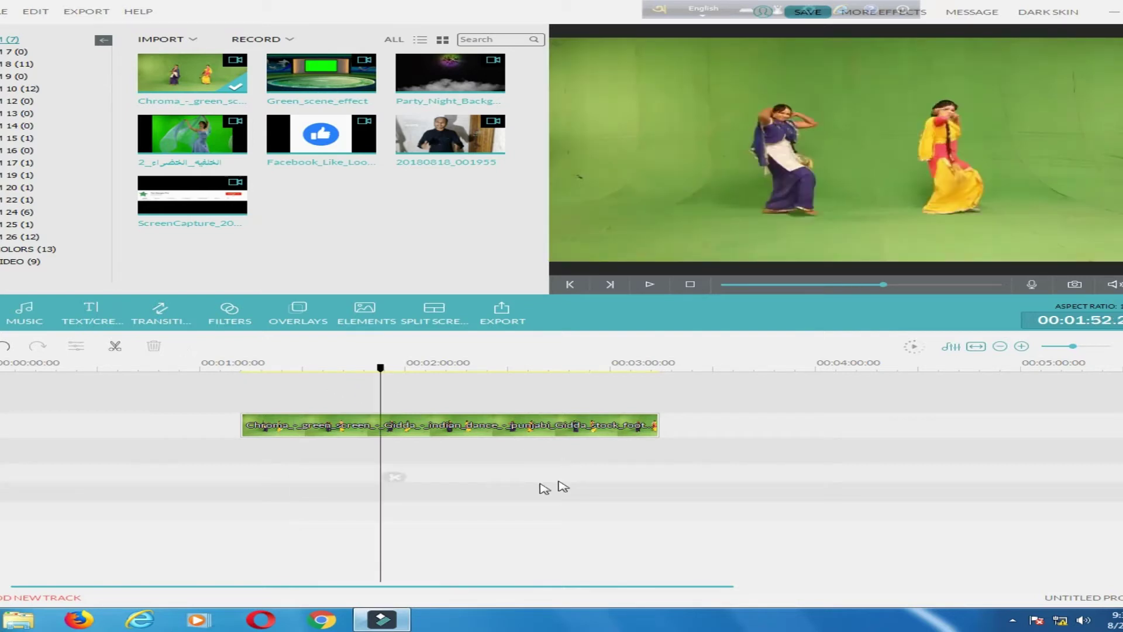
click(394, 478)
click(468, 428)
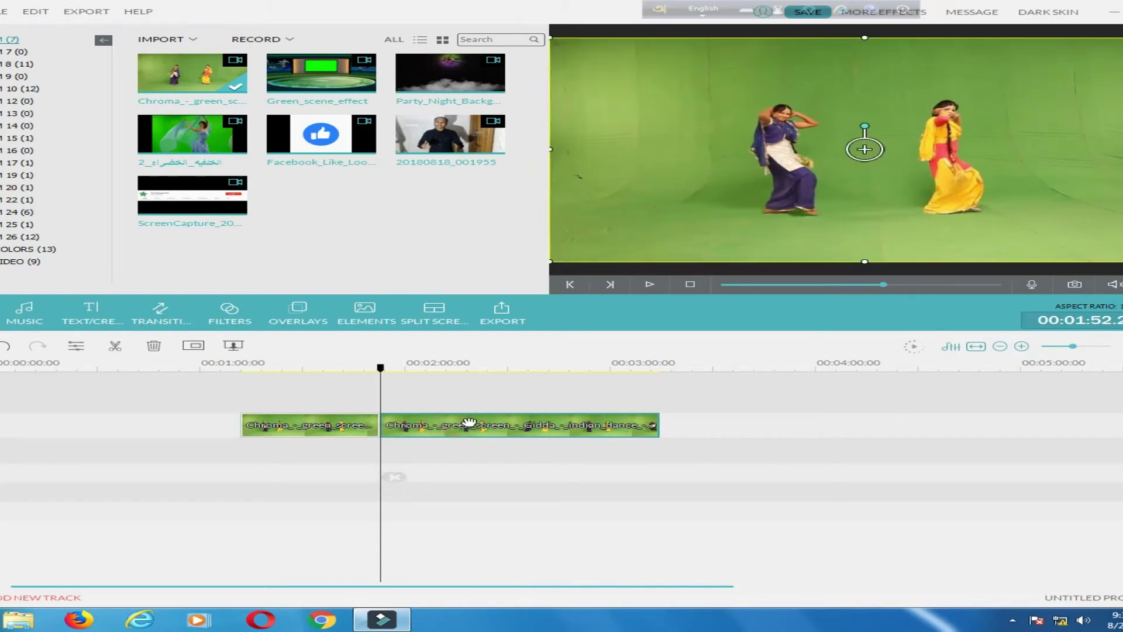
right_click(491, 426)
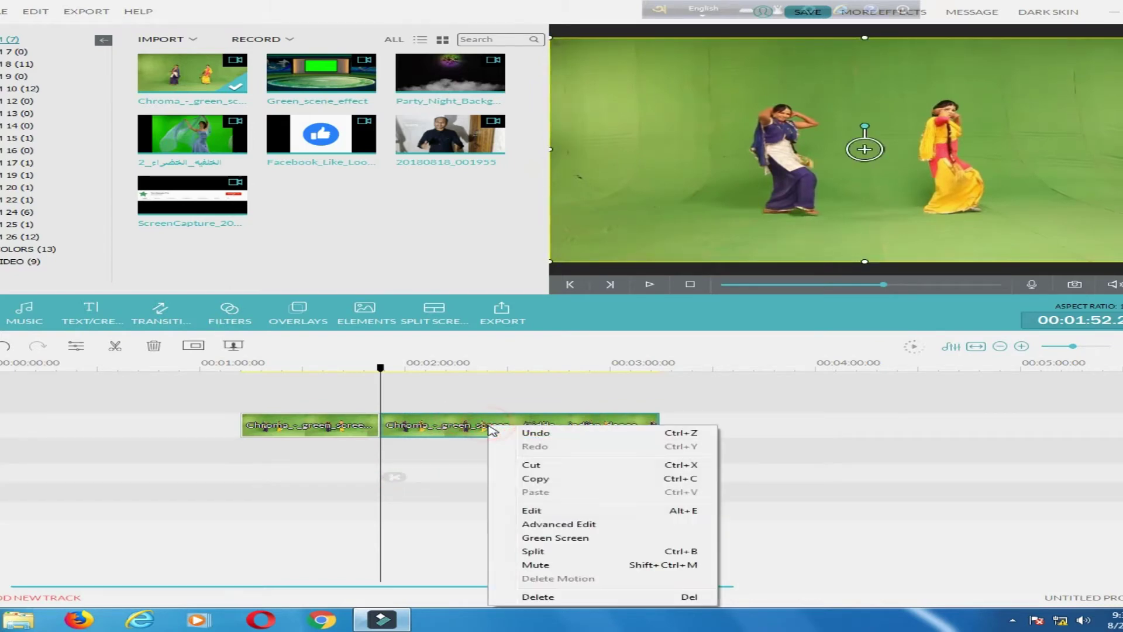
click(539, 596)
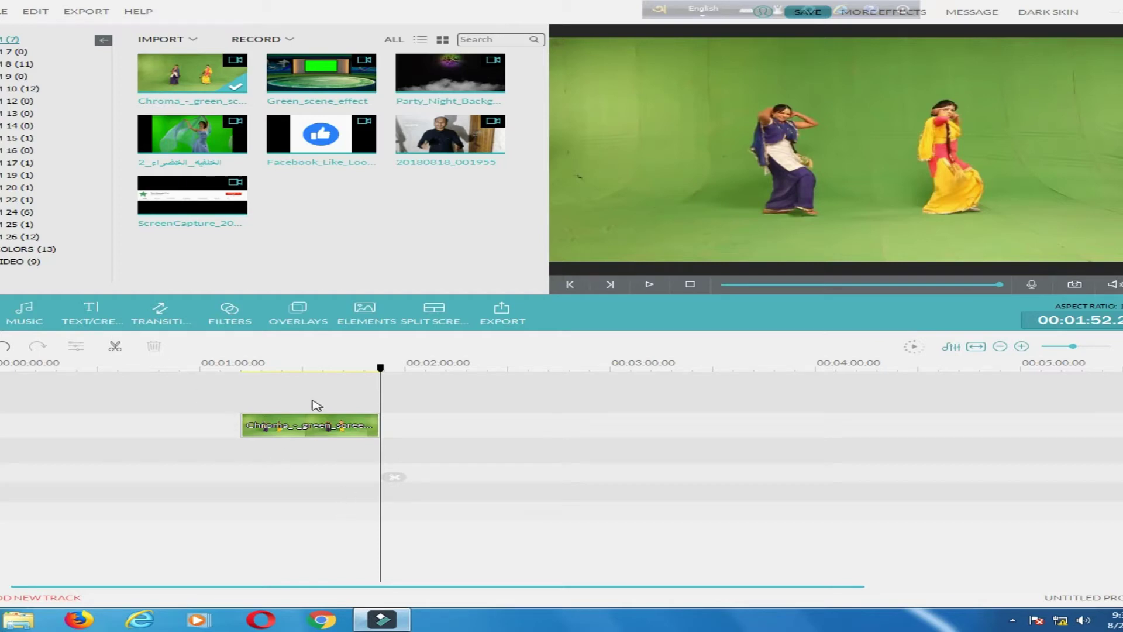
Step: Scrub through the trimmed dance clip and shift it slightly earlier, to start at about 1:09
click(338, 425)
drag(240, 367, 314, 372)
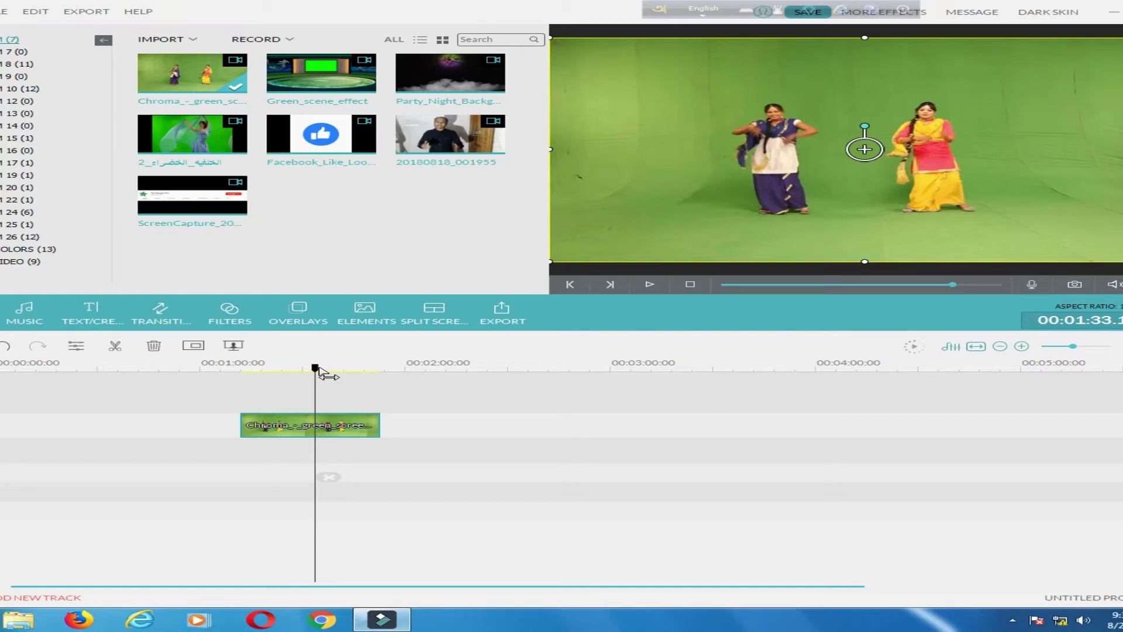
drag(319, 372, 257, 369)
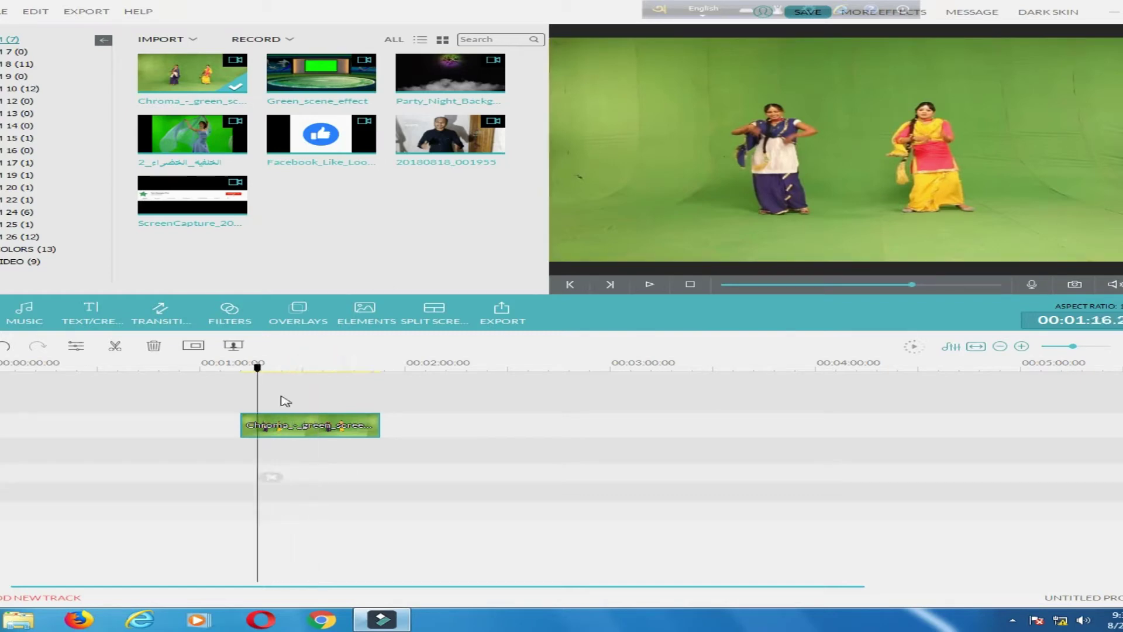
drag(311, 432, 301, 433)
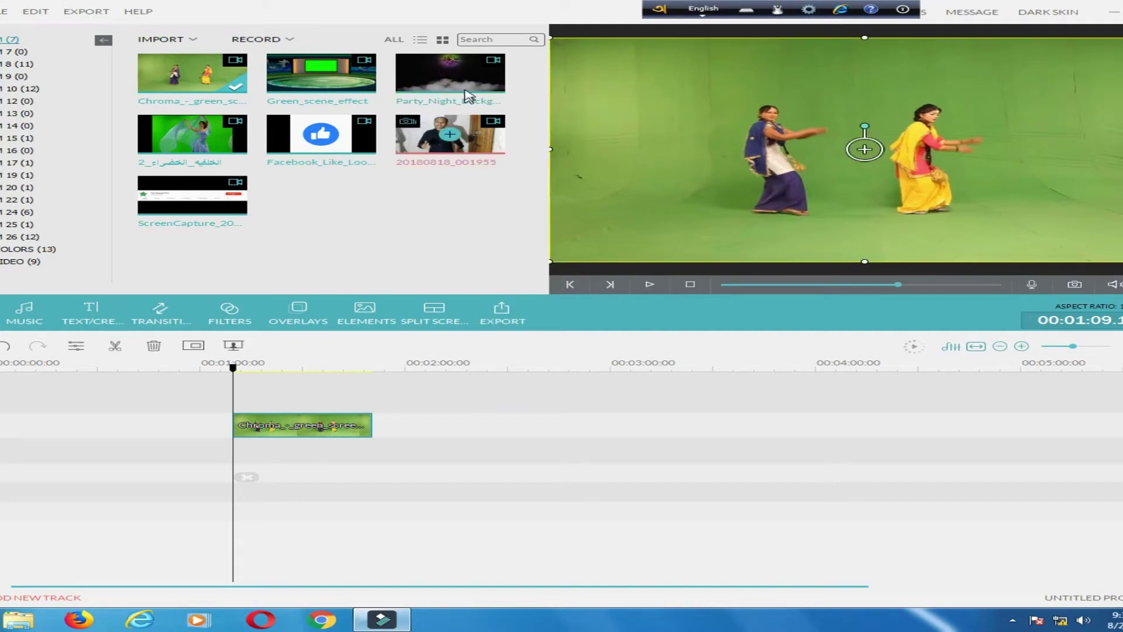
Step: Add the Party_Night background video, move the dance clip to the track below, and shift the background to start at about 0:24, overlapping it
drag(477, 71, 434, 428)
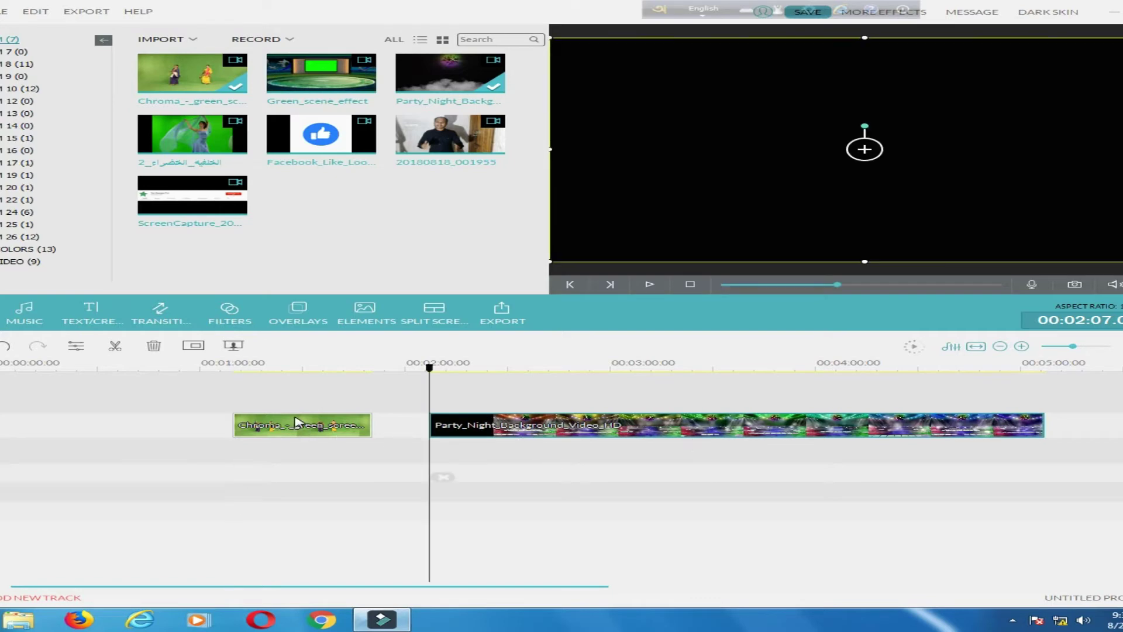
drag(295, 432, 297, 456)
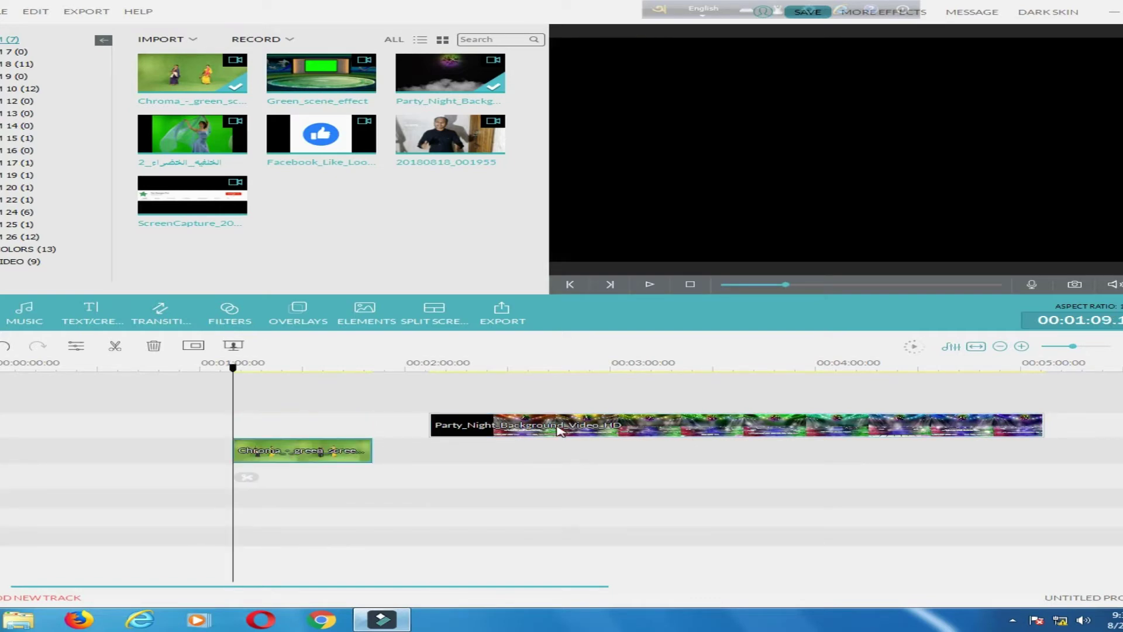
drag(559, 432, 204, 418)
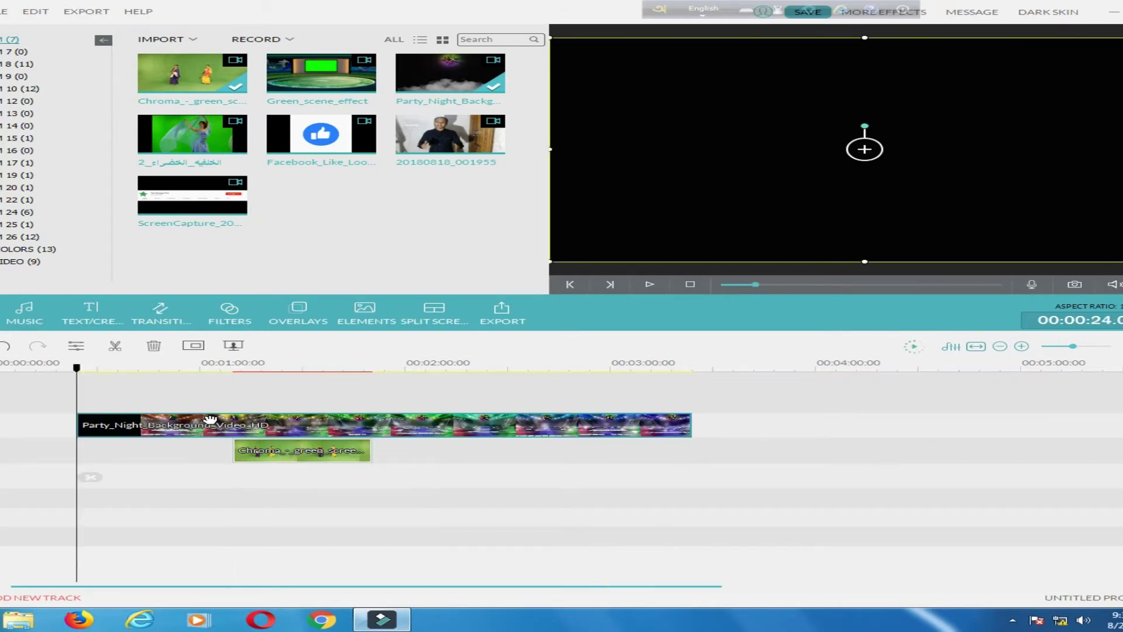
Step: Check the frame where the two clips overlap and move the Party_Night background clip to the start of the timeline
drag(87, 374, 235, 399)
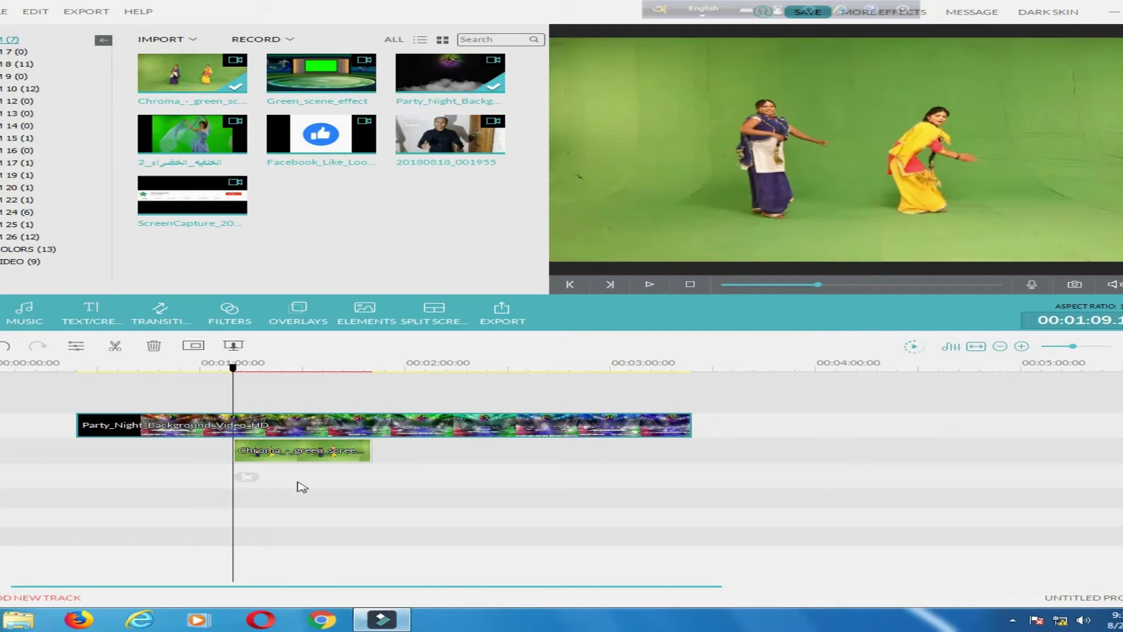
click(259, 433)
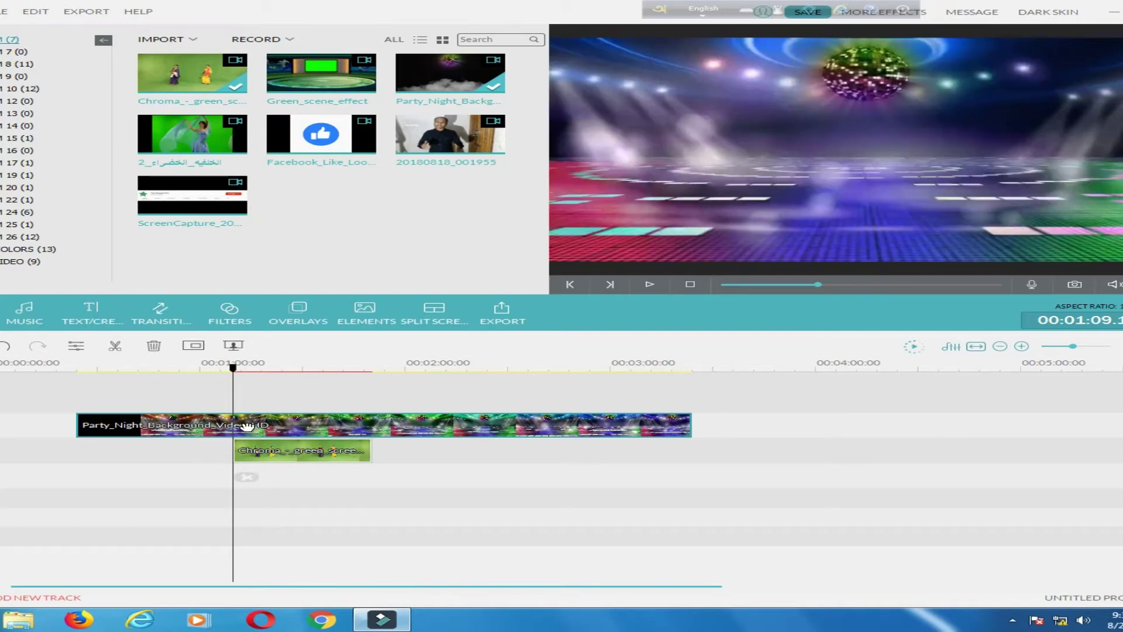
click(247, 426)
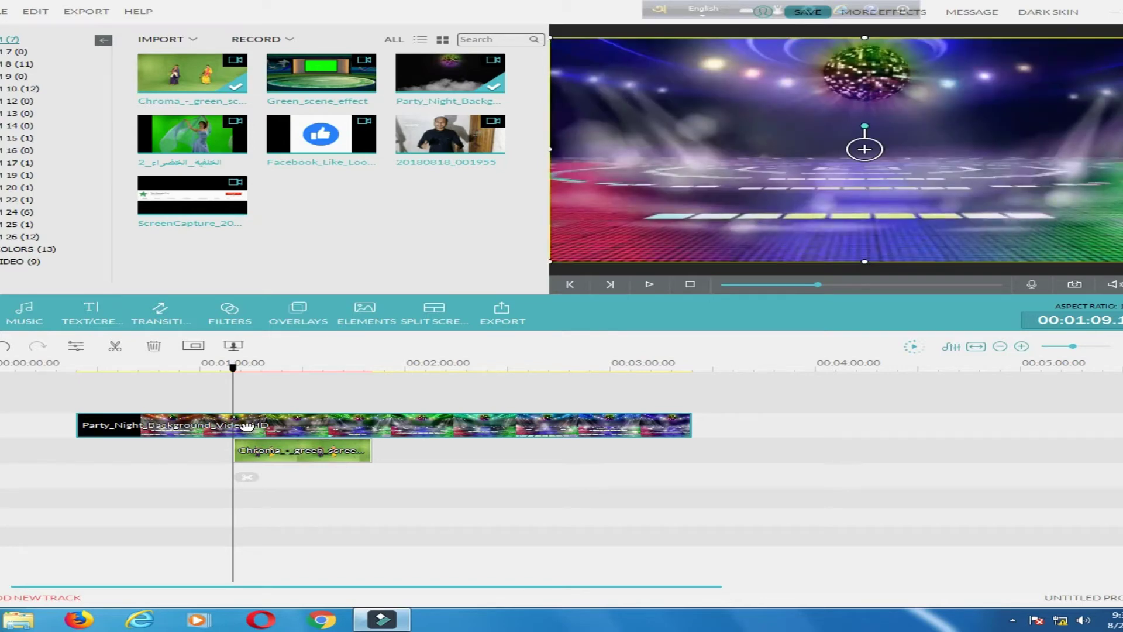
drag(459, 427, 269, 425)
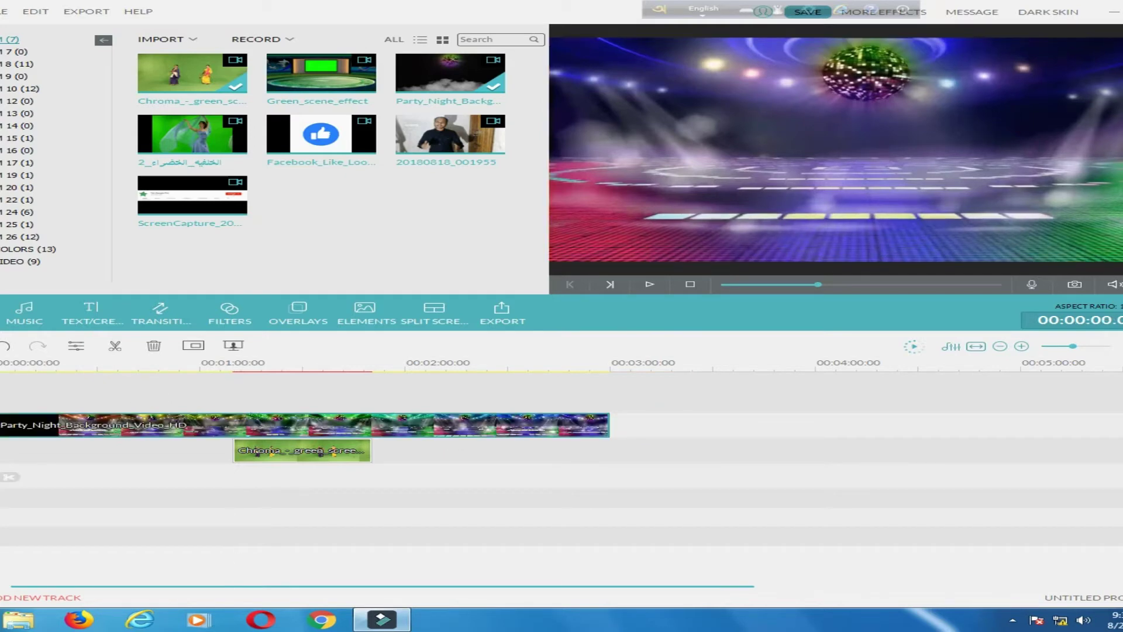
Step: Split the Party_Night background at the dance clip's start, about 1:10, delete the part before the cut and select the remainder
drag(4, 375, 230, 388)
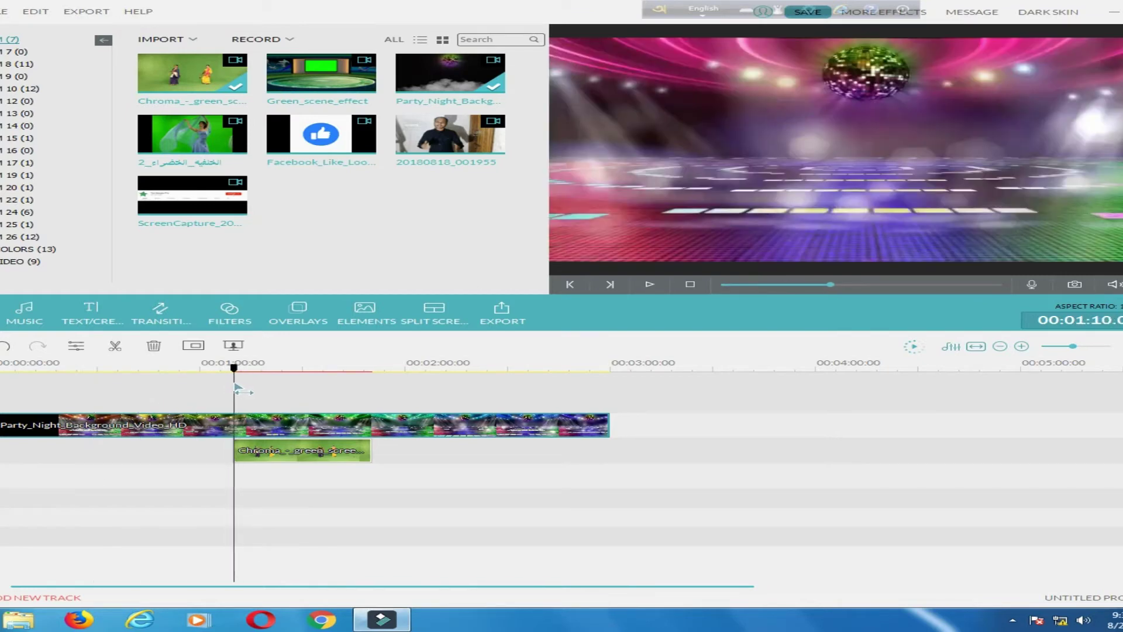
drag(231, 385, 234, 385)
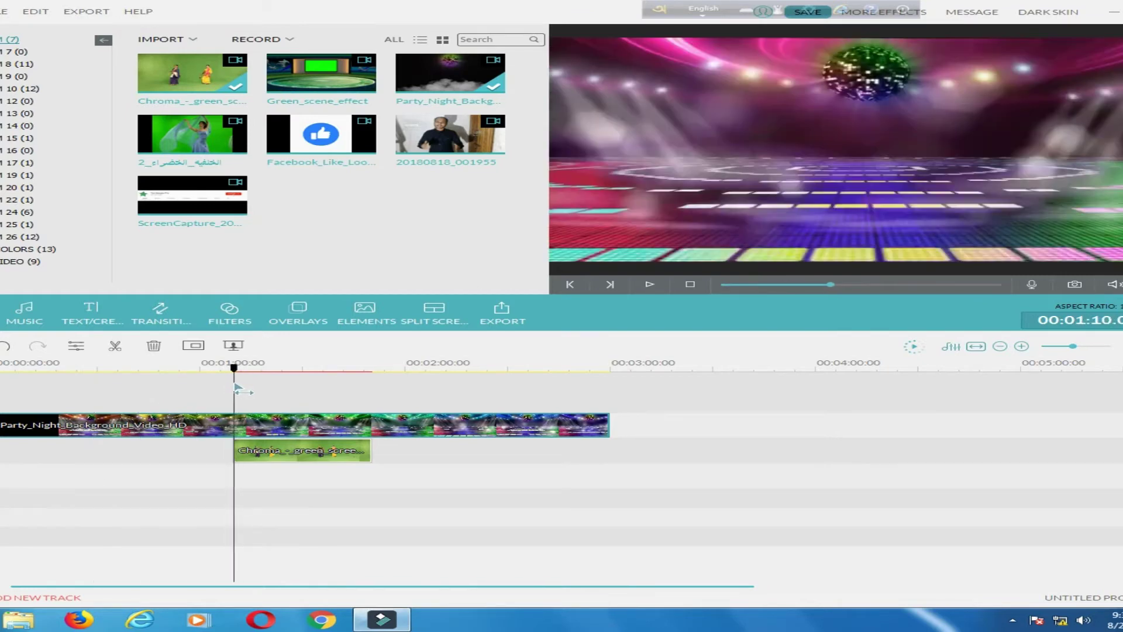
click(240, 454)
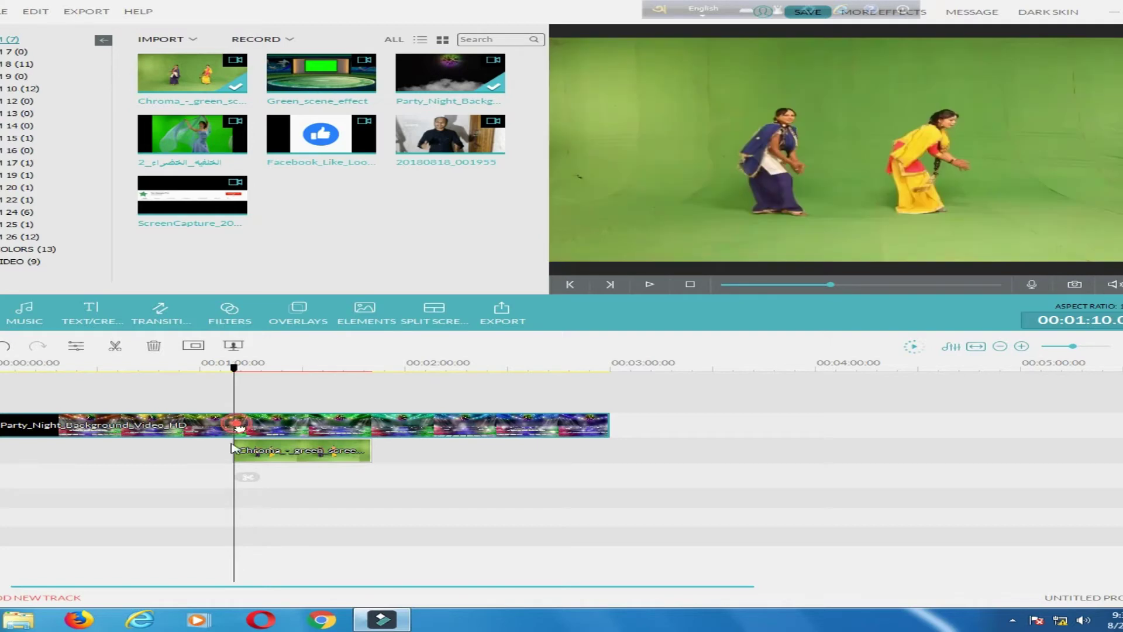
click(247, 477)
right_click(181, 418)
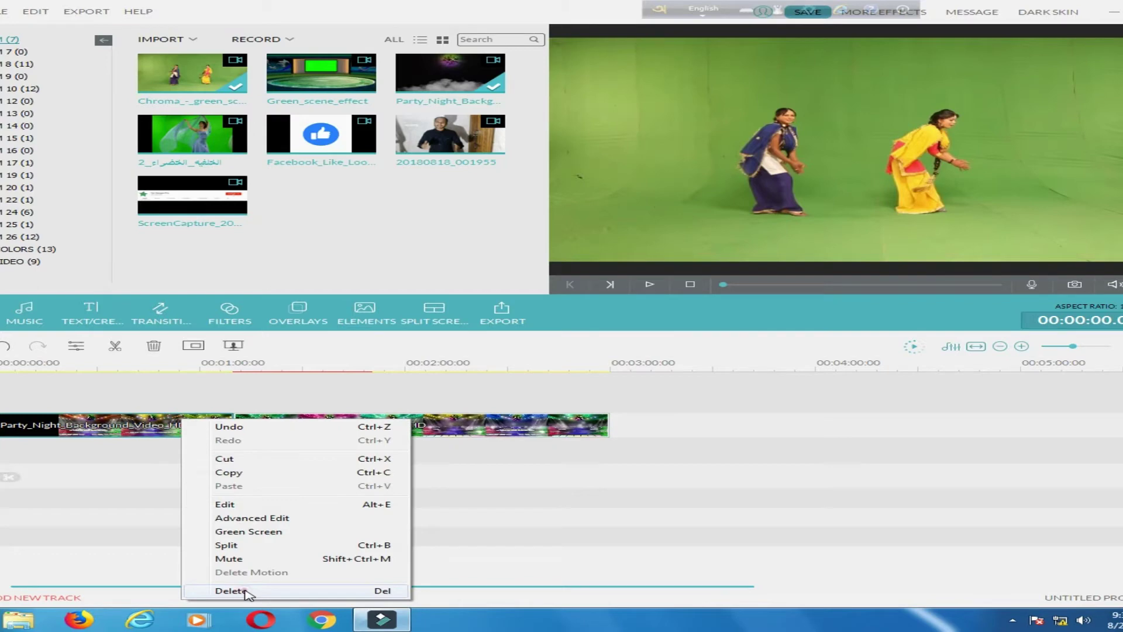
click(246, 592)
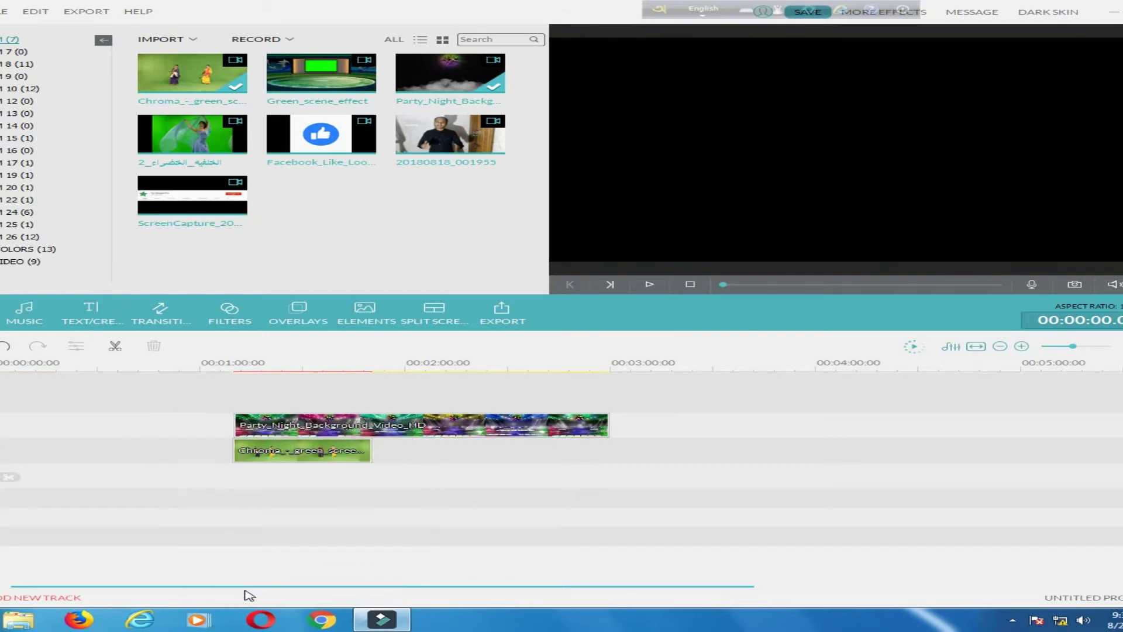
click(380, 432)
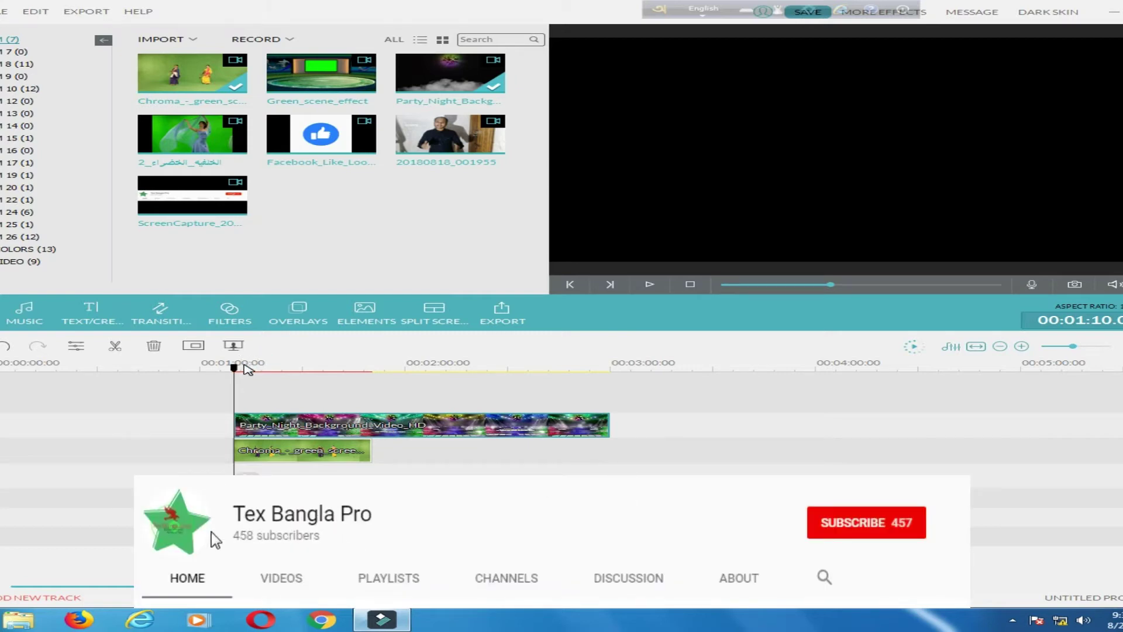
Step: Split the Party_Night background at the dance clip's end, about 1:50, and delete the part after the cut
click(233, 367)
drag(233, 367, 370, 368)
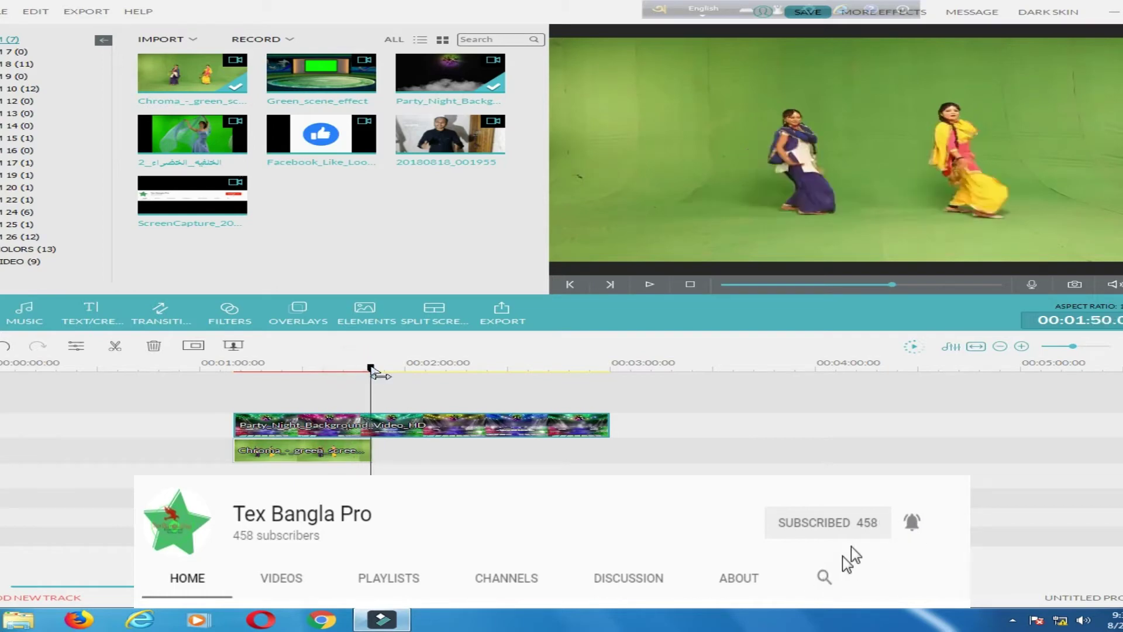
click(401, 421)
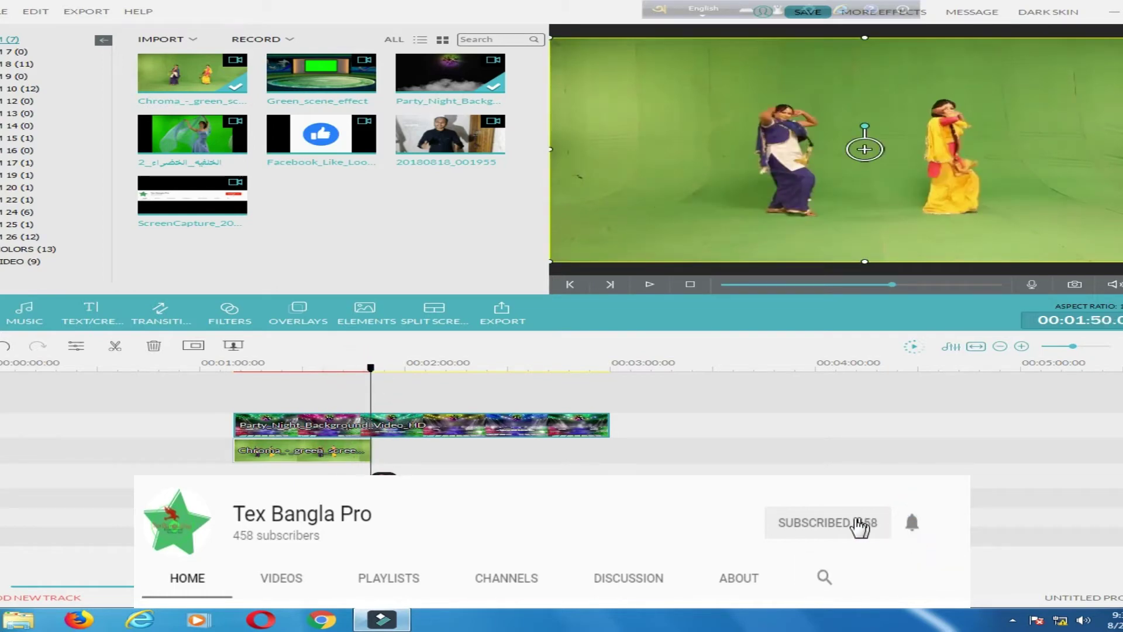
key(ctrl+b)
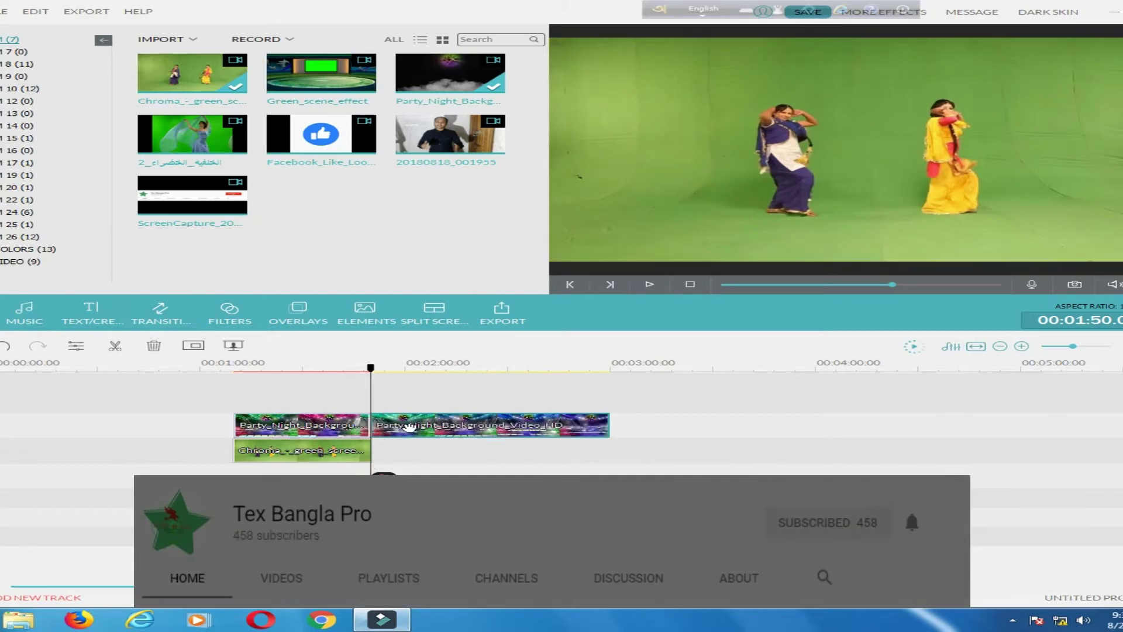
right_click(426, 423)
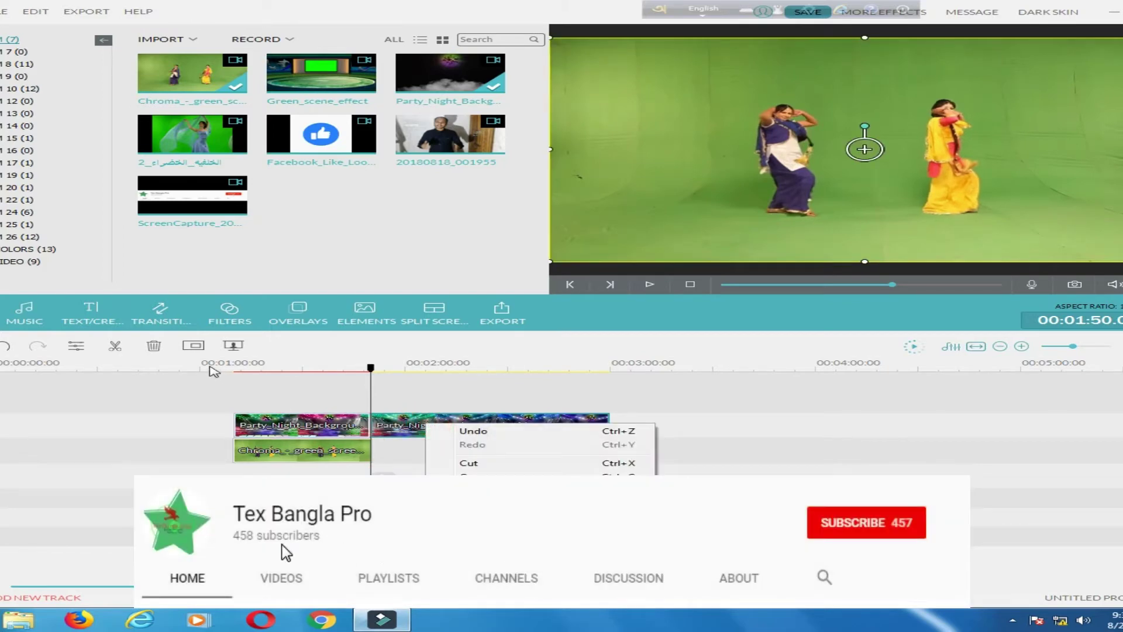
key(Delete)
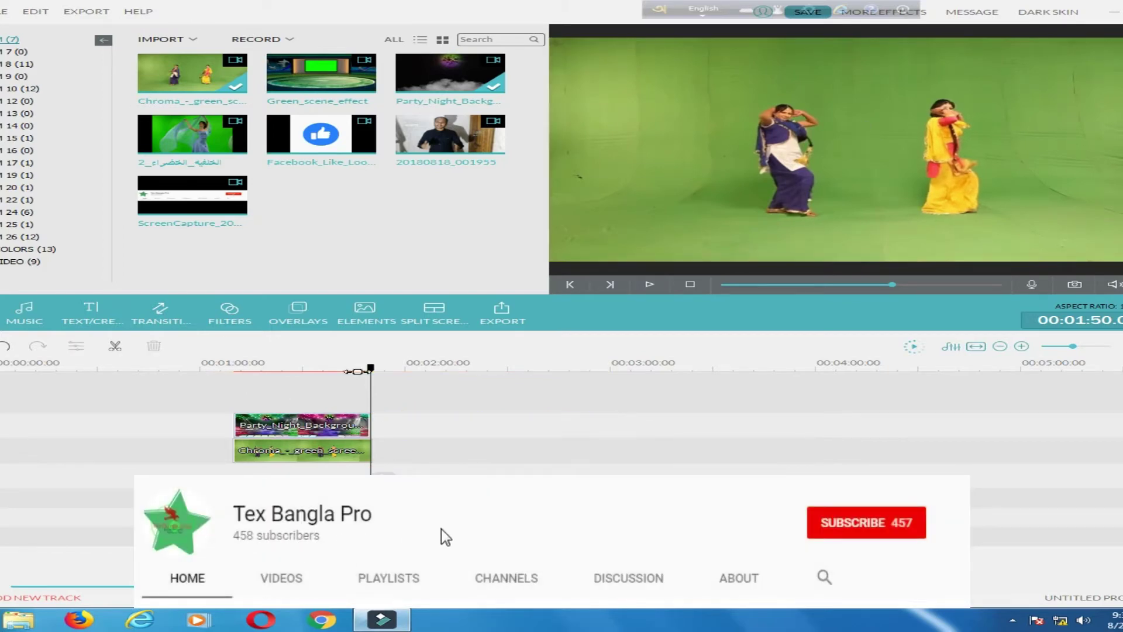
Step: Open the dance clip's advanced PIP editing at about 1:11 and enable the Chroma Key effect to make parts of the clip transparent
drag(370, 367, 238, 367)
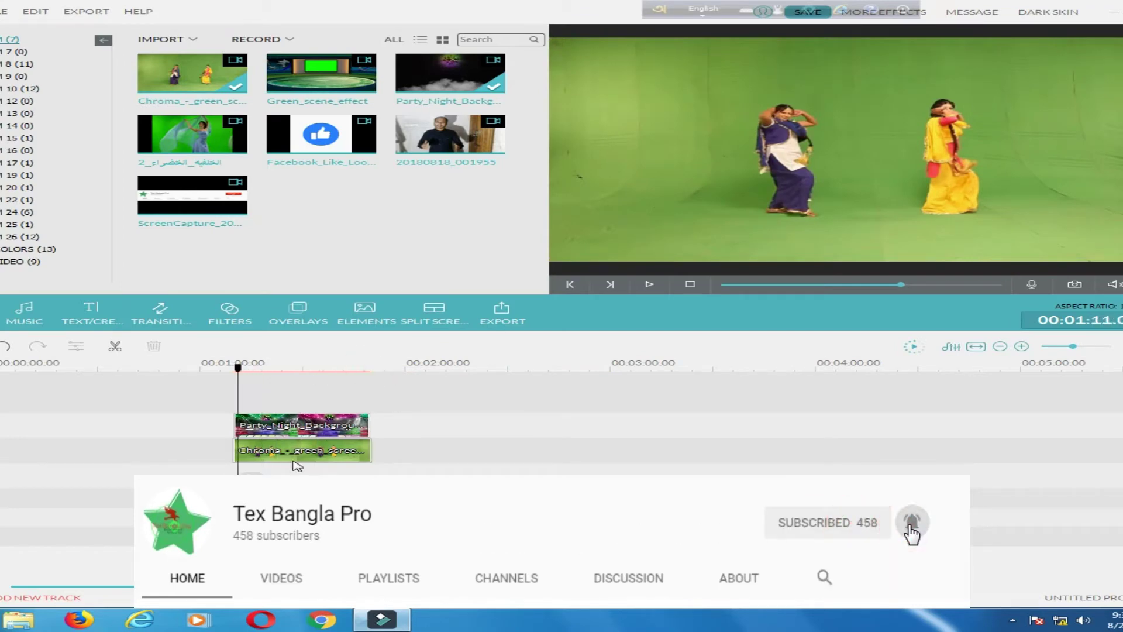
click(328, 449)
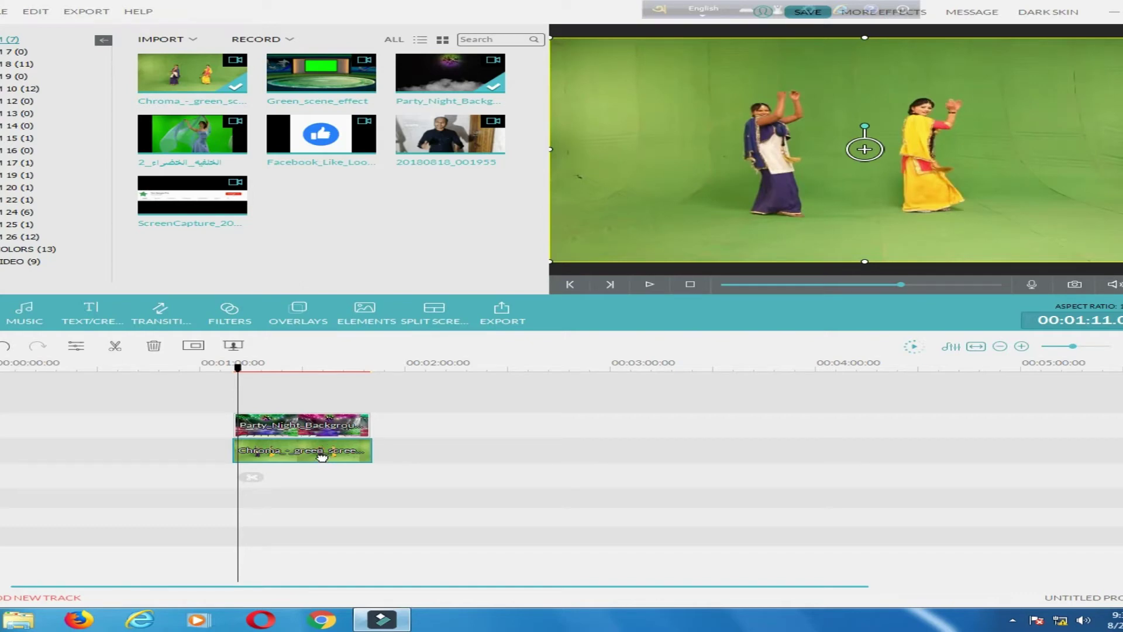
double_click(322, 458)
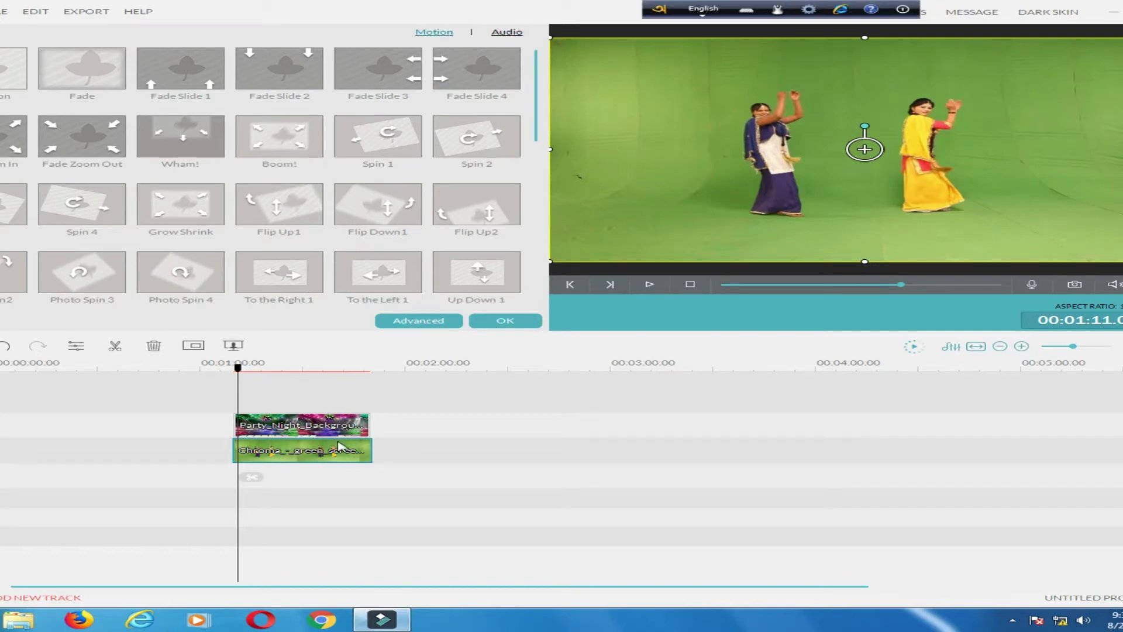
click(414, 322)
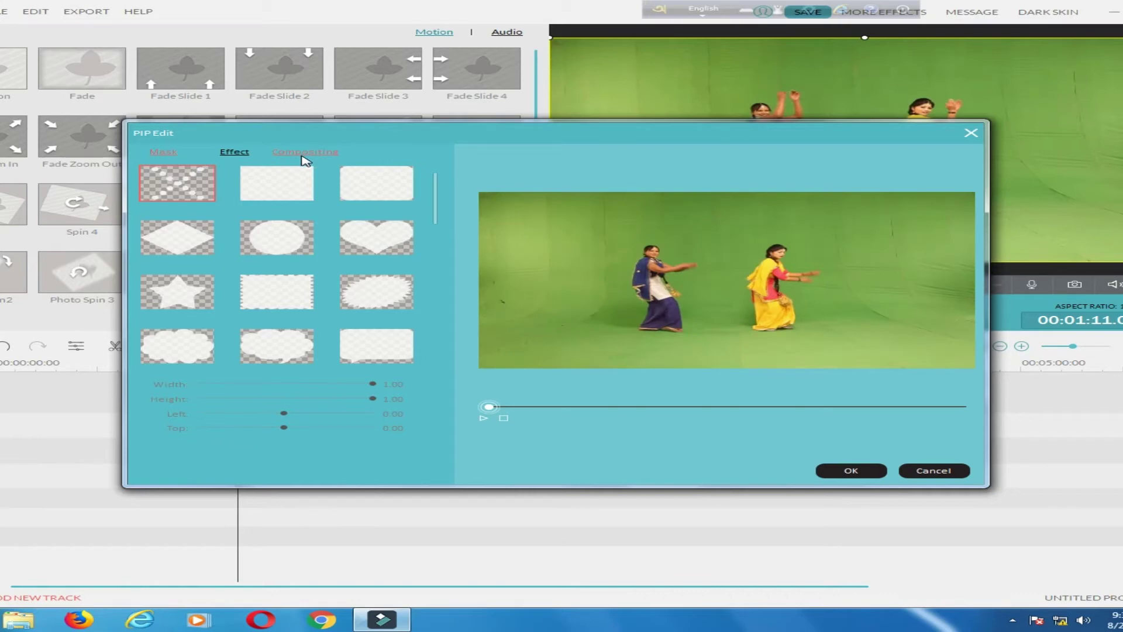
click(304, 154)
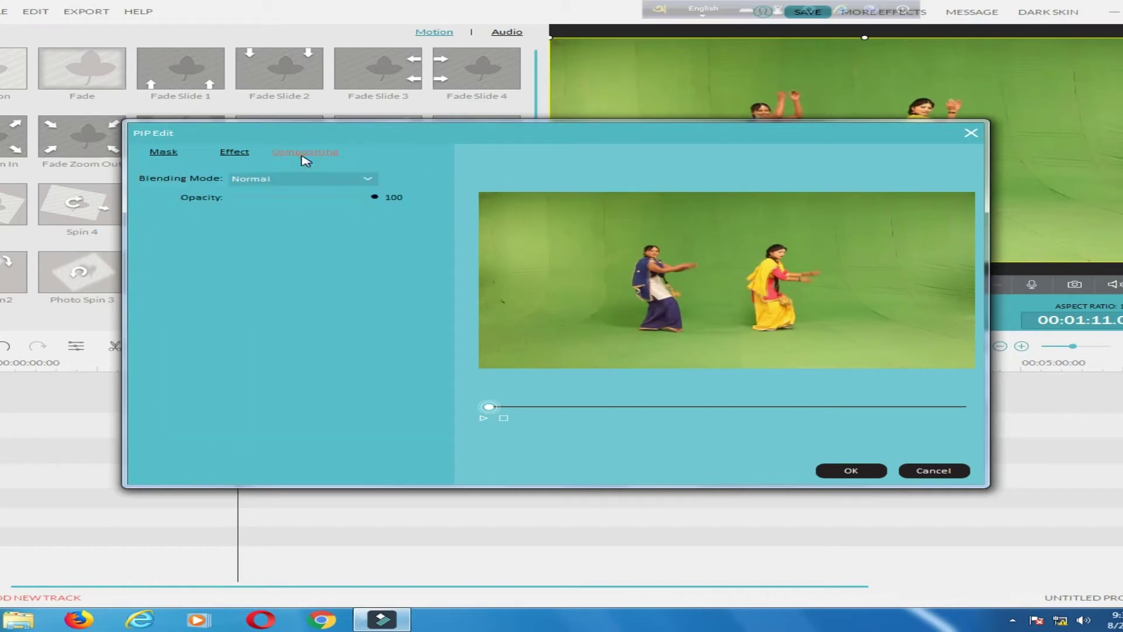
click(230, 152)
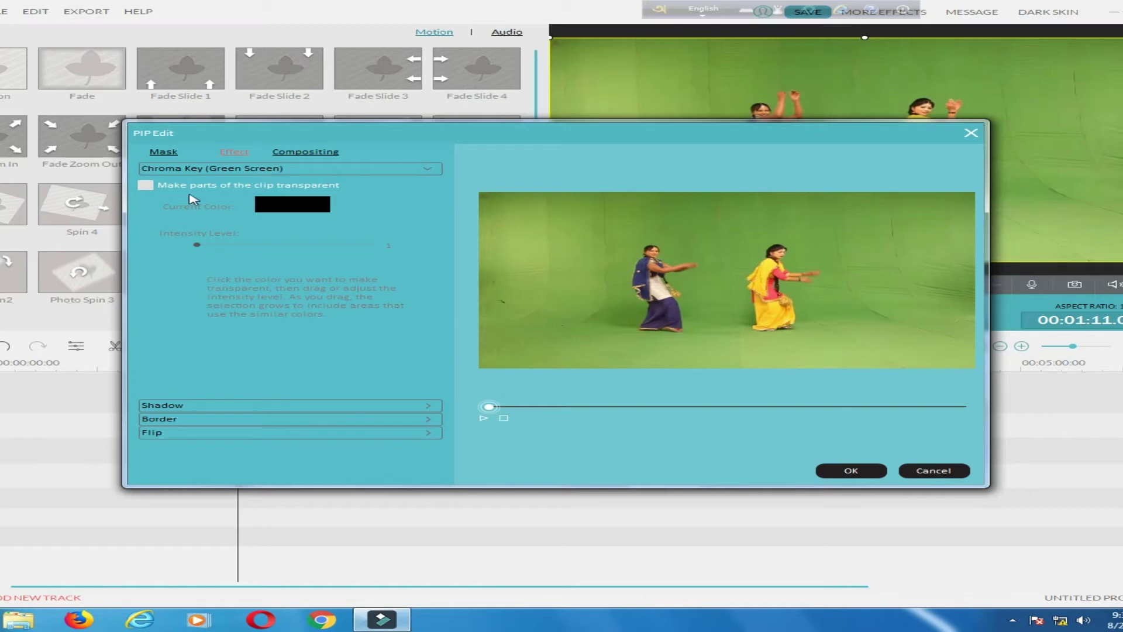
click(145, 187)
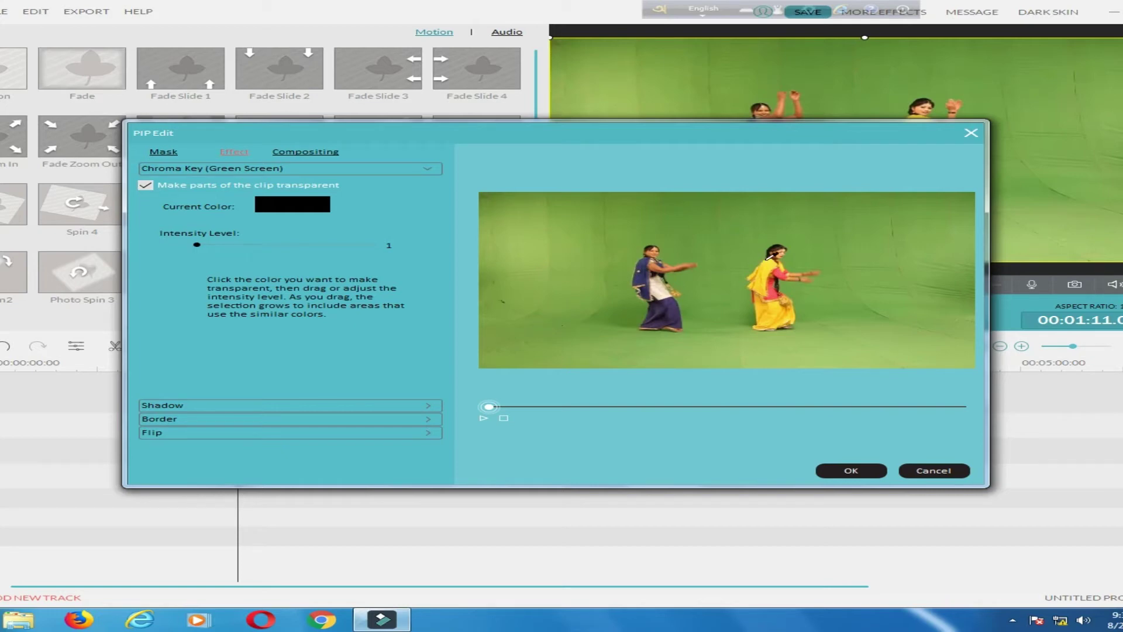
Step: Sample several spots of the green backdrop as the key colour, ending on the floor beside the dancer in yellow
click(728, 217)
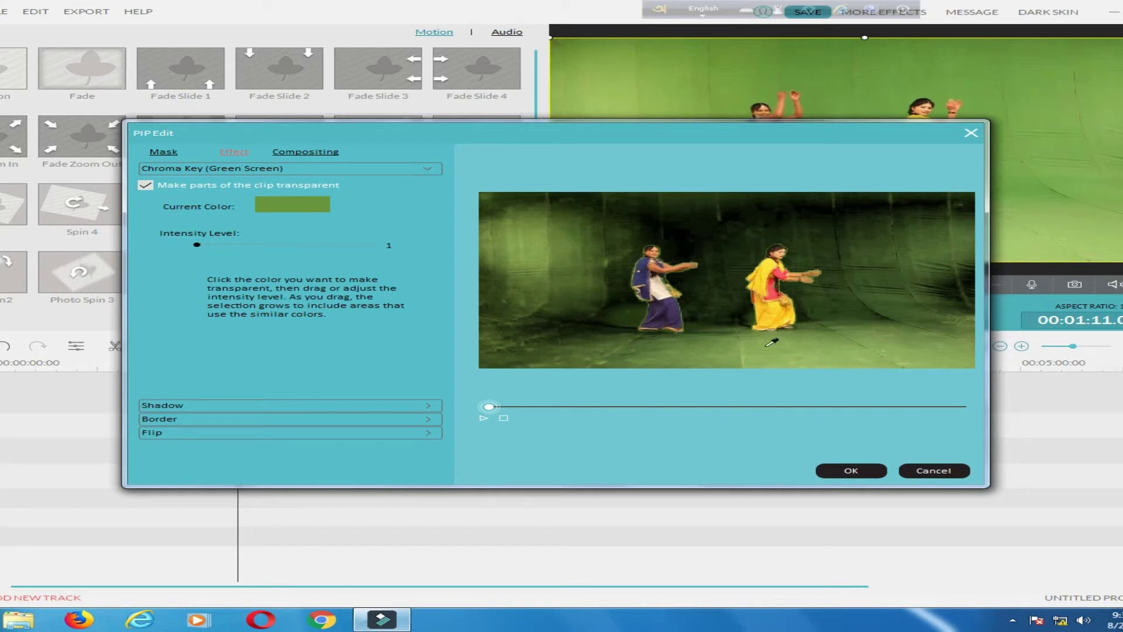
click(869, 336)
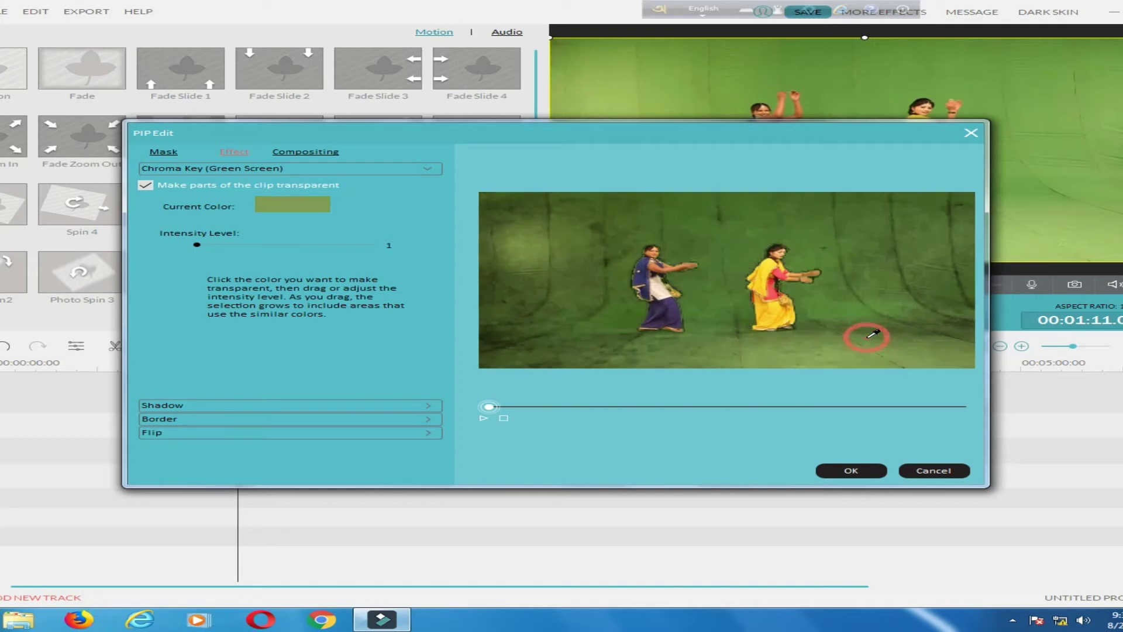
click(869, 337)
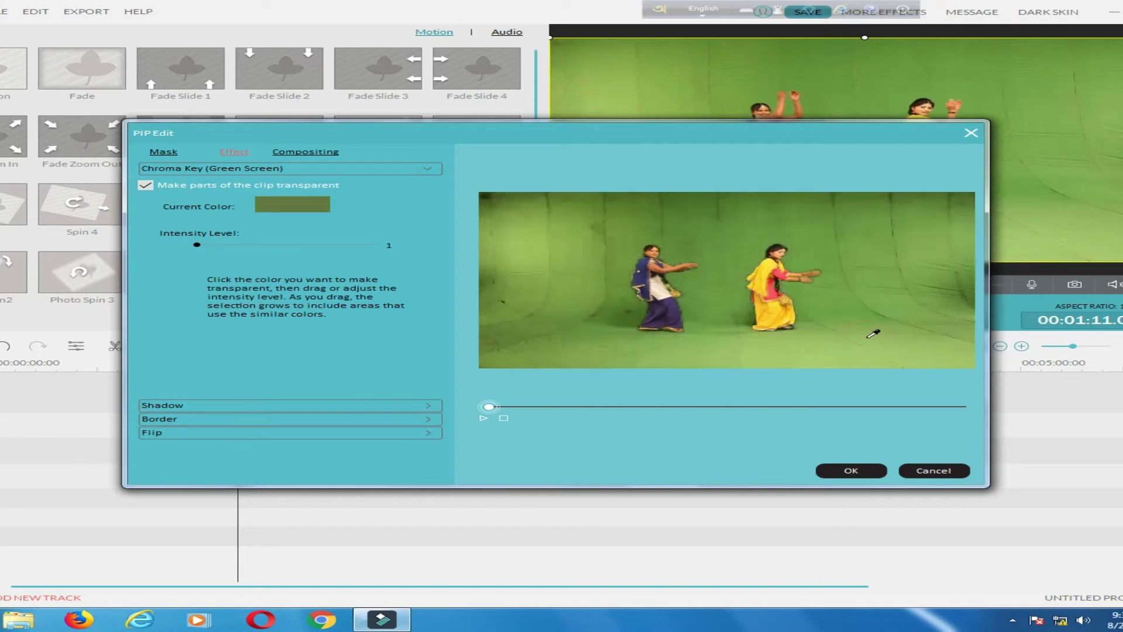
click(869, 337)
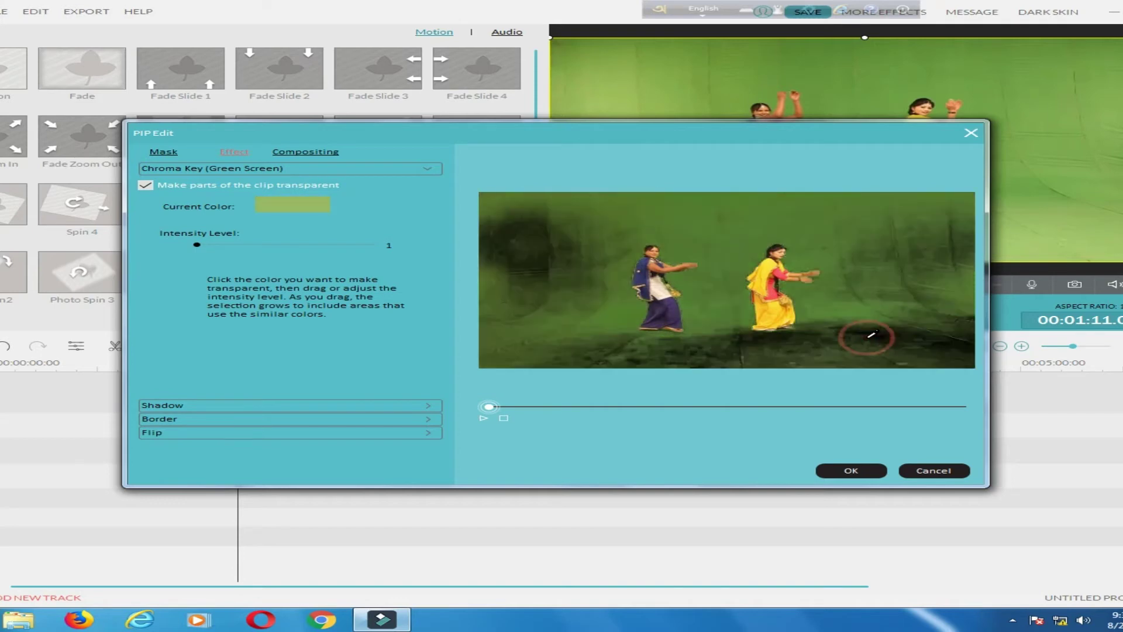
click(717, 222)
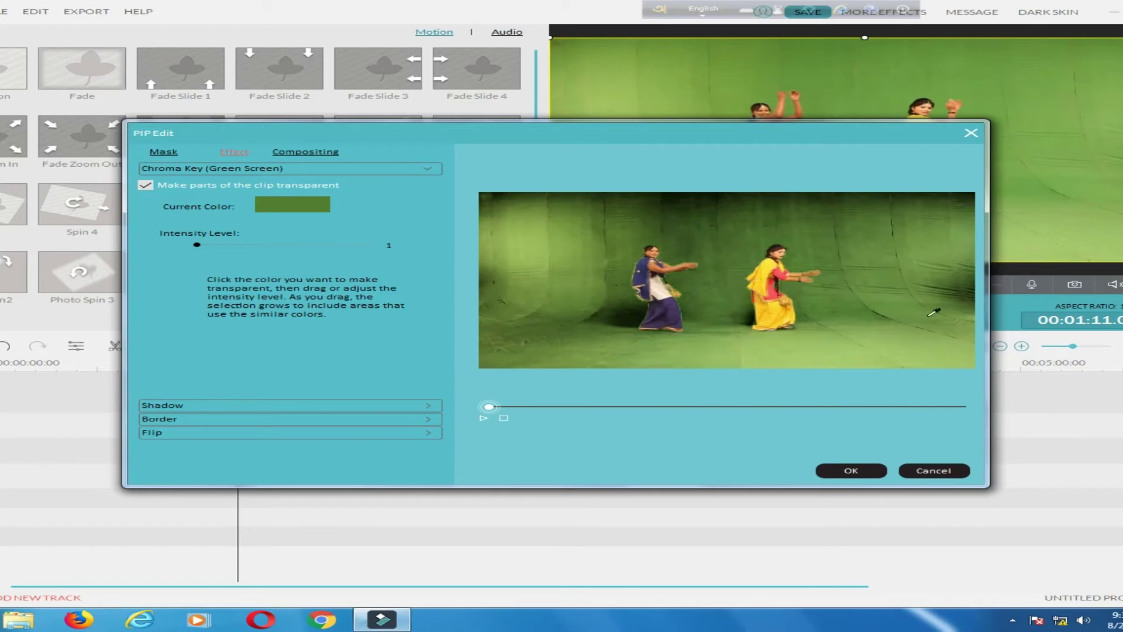
click(915, 330)
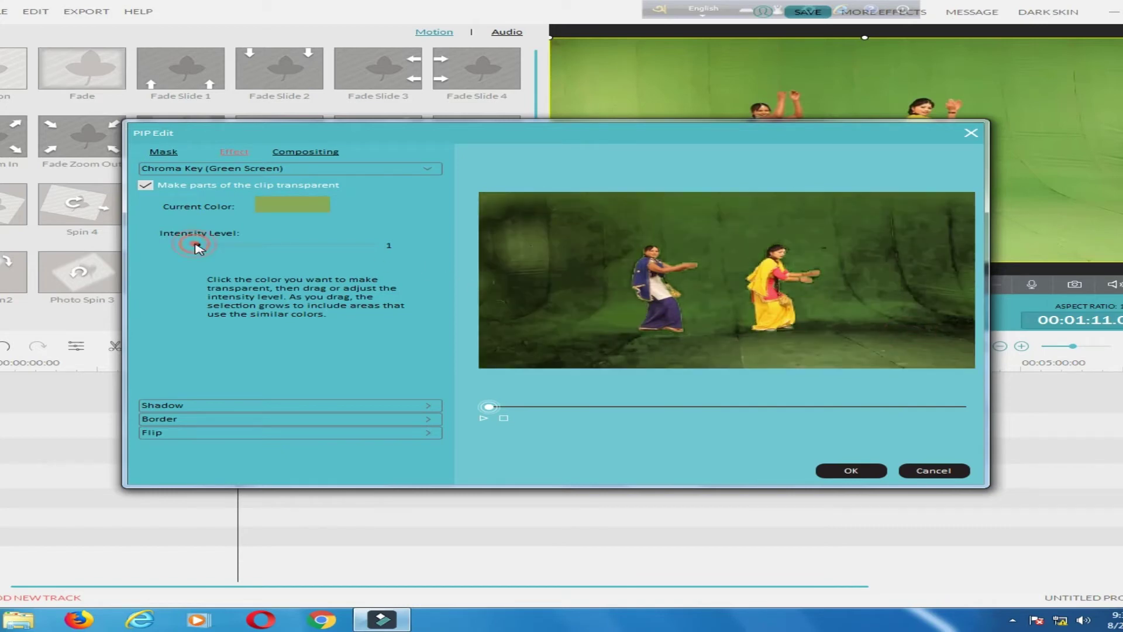
Step: Raise the chroma key intensity level to just under 39, dismiss the Windows colour scheme prompt, and apply the effect to the dance clip
drag(197, 246, 206, 247)
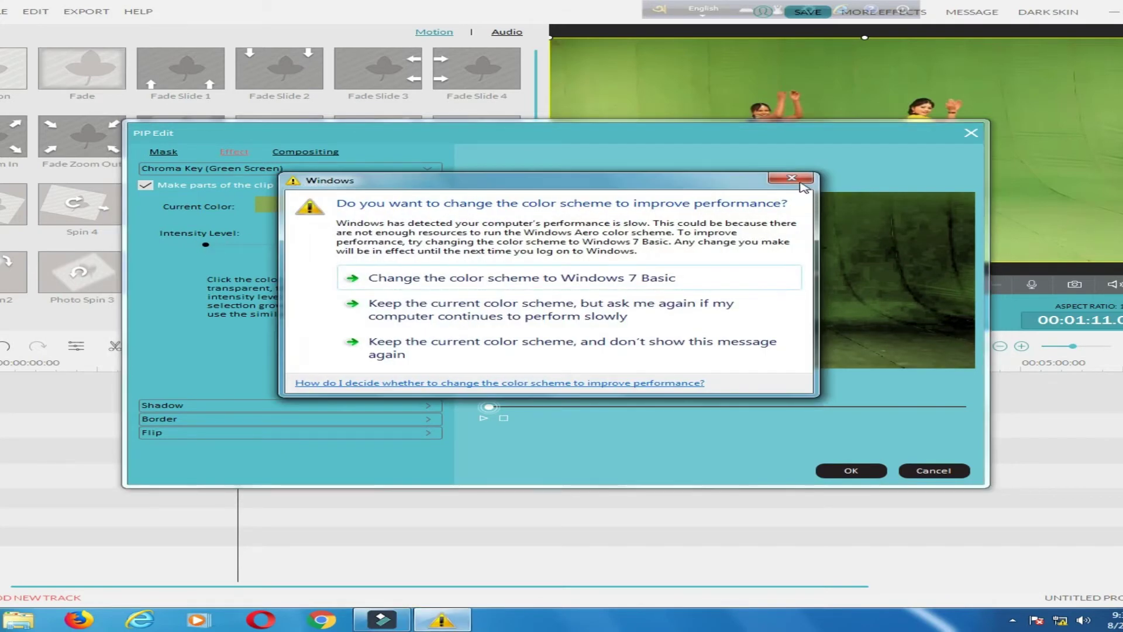
click(793, 179)
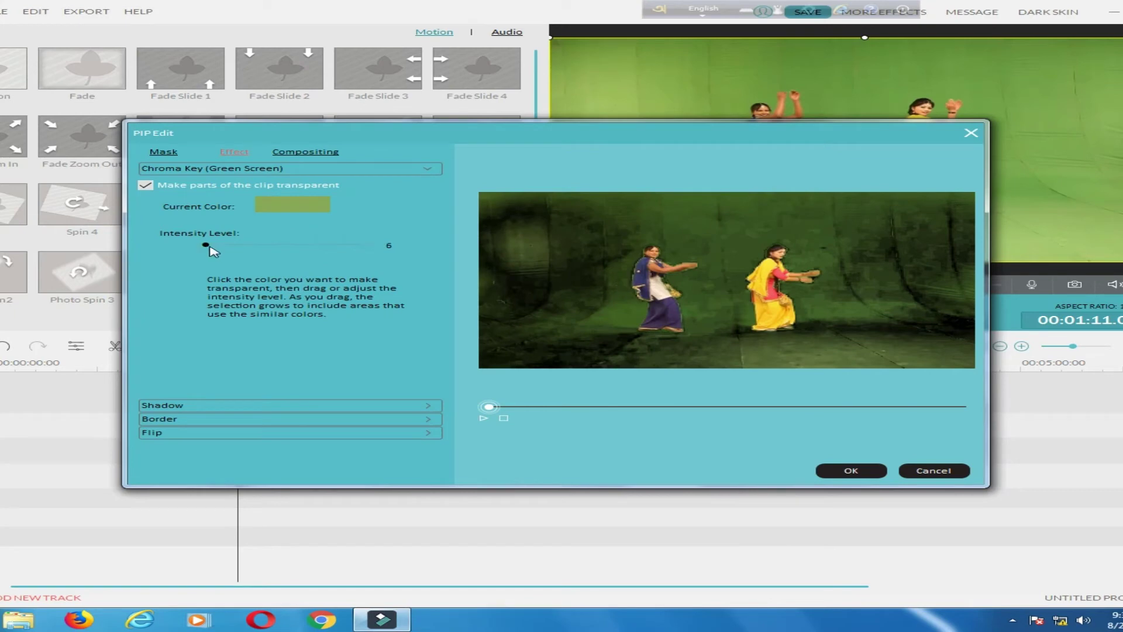
drag(206, 246, 267, 251)
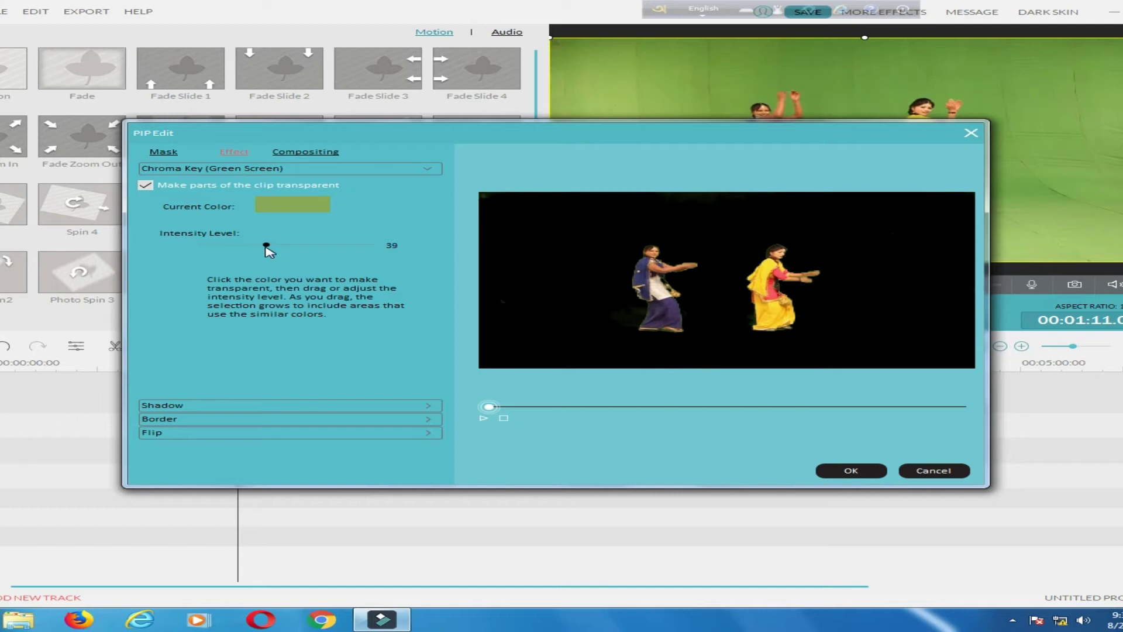
drag(269, 252, 261, 247)
click(852, 471)
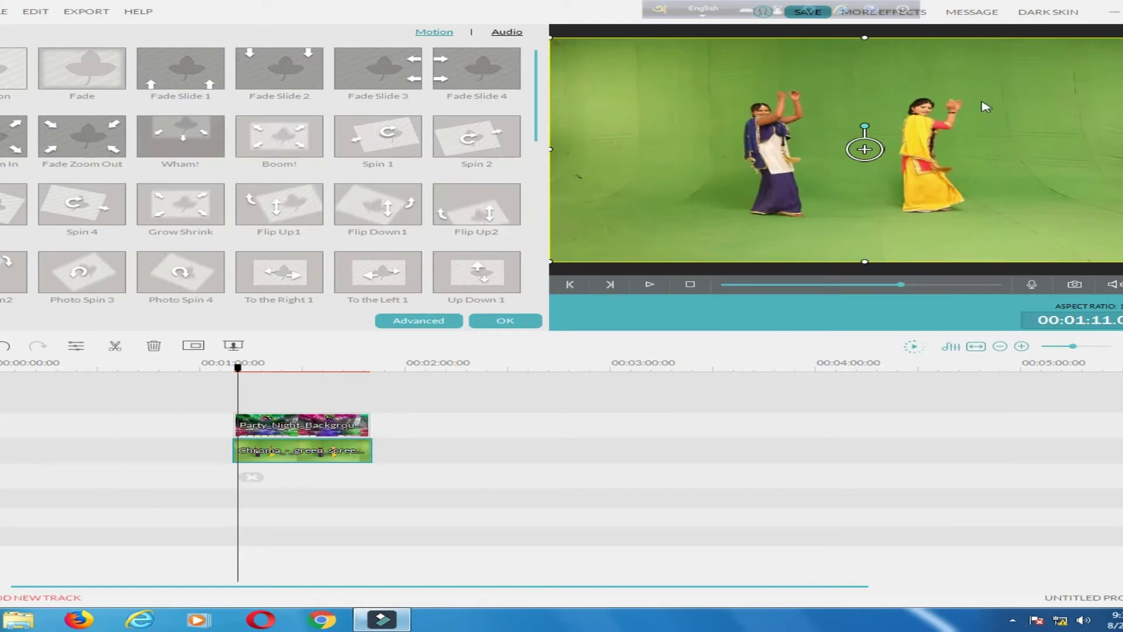
click(505, 322)
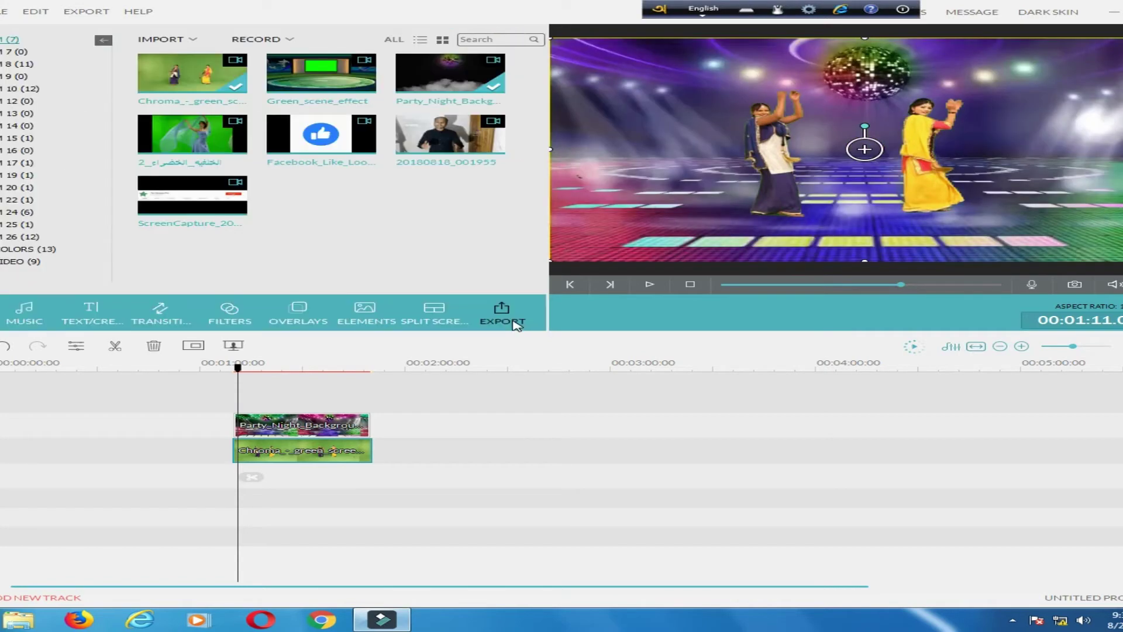
Step: Play the composited dance clip over the party background briefly from about 1:11 and pause it
click(862, 221)
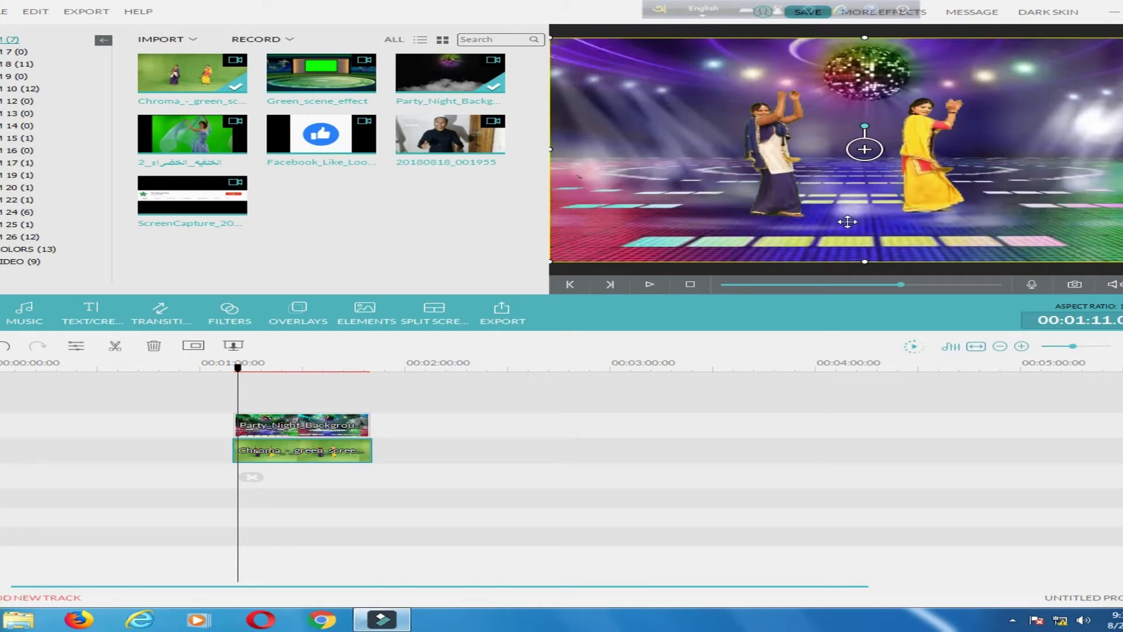
click(651, 285)
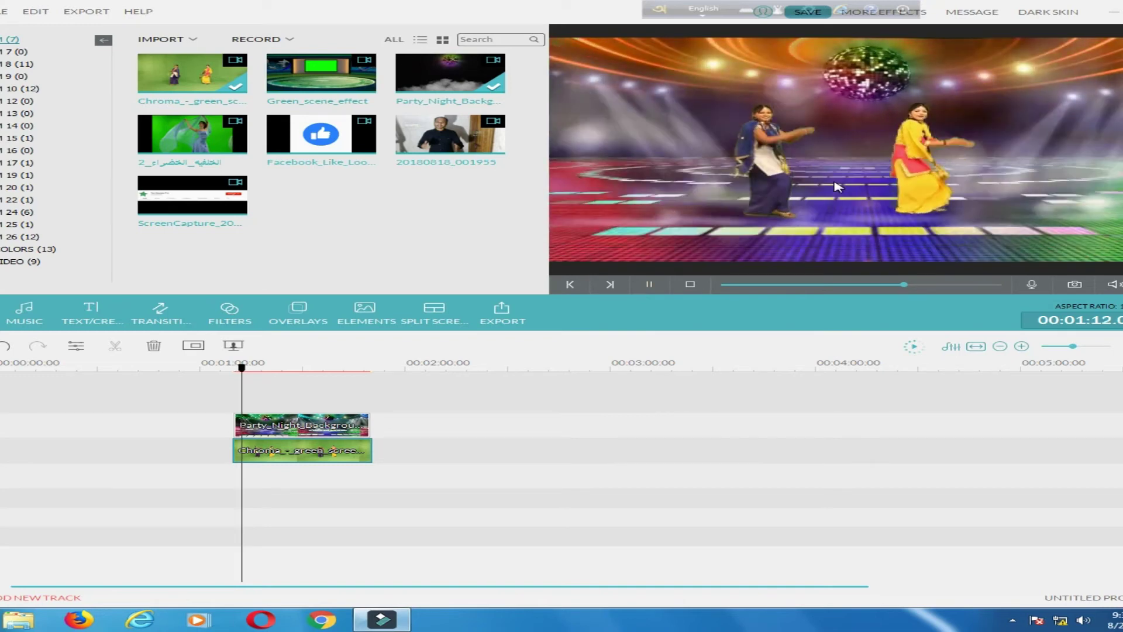
click(677, 289)
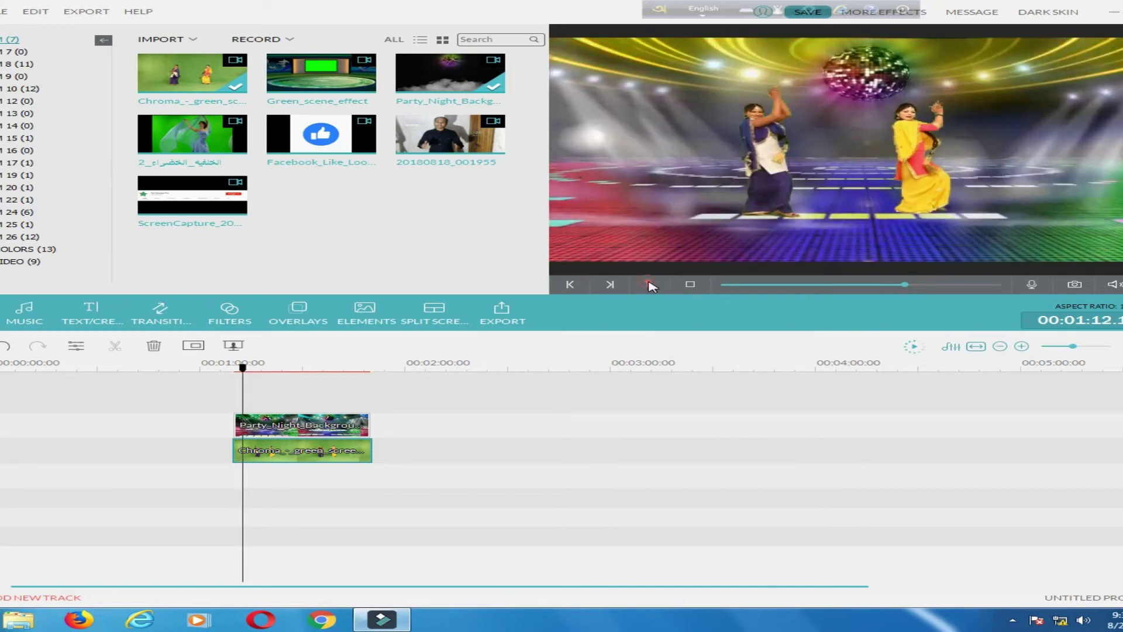
click(800, 199)
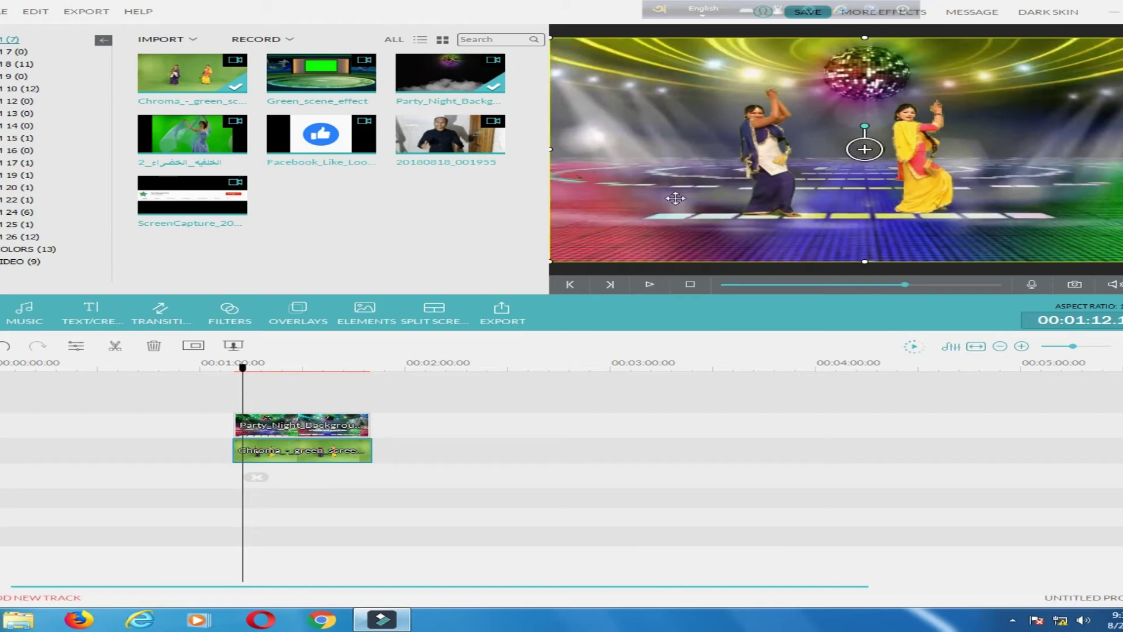
Step: Add the music track Yellow Ribbon - We Will Get There beneath both video clips and preview the result from about 1:10
mouse_move(193, 135)
click(18, 316)
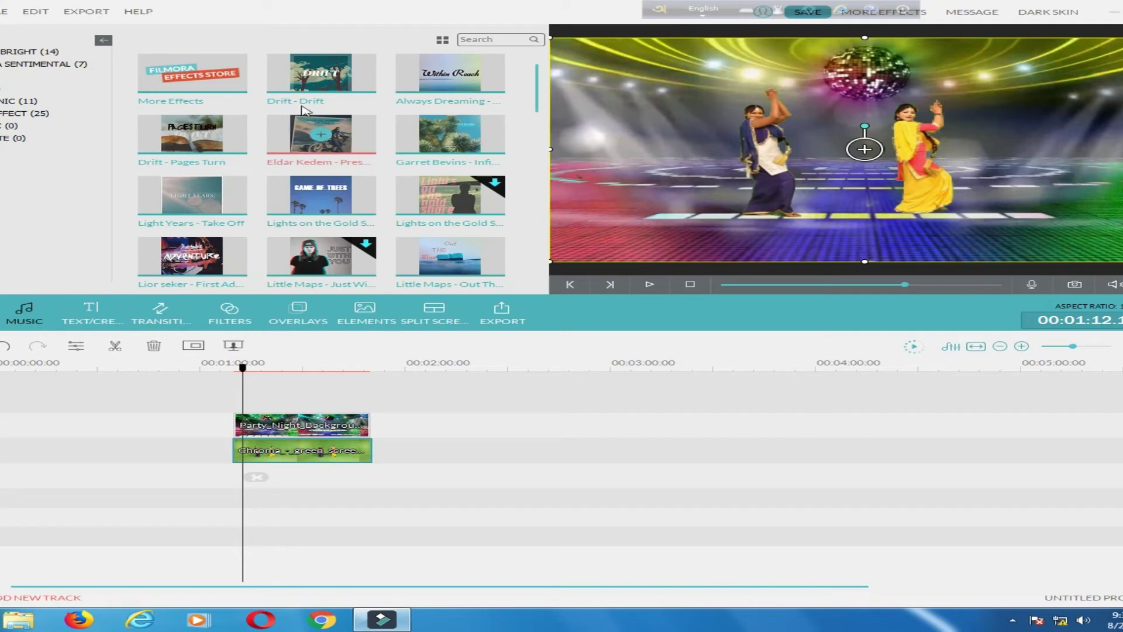
mouse_move(366, 206)
drag(537, 96, 518, 229)
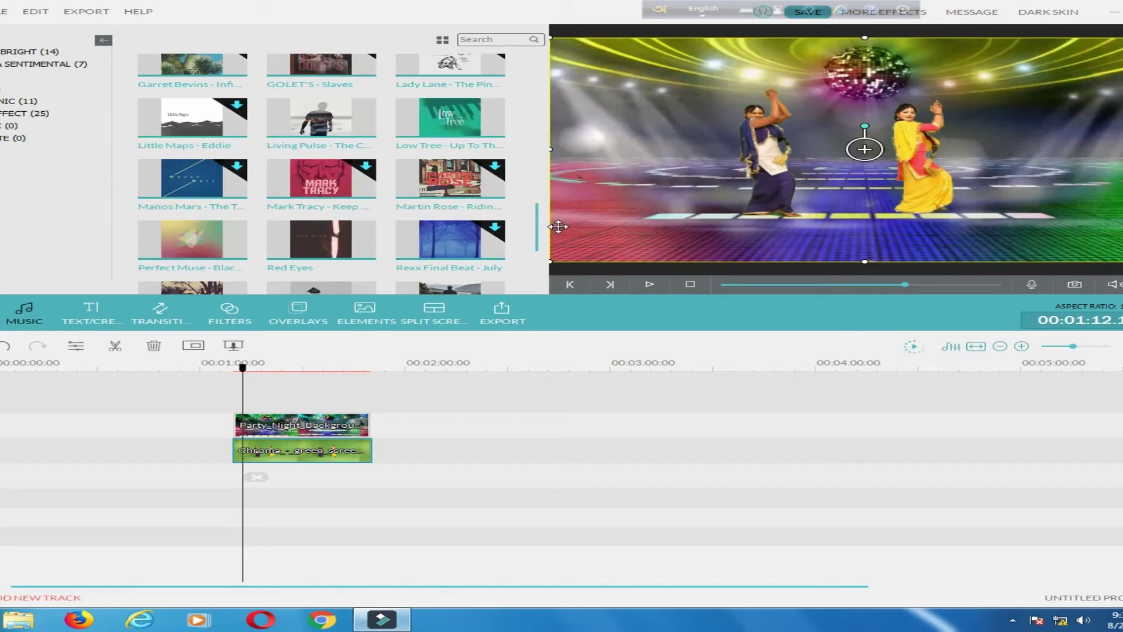
drag(534, 225, 544, 256)
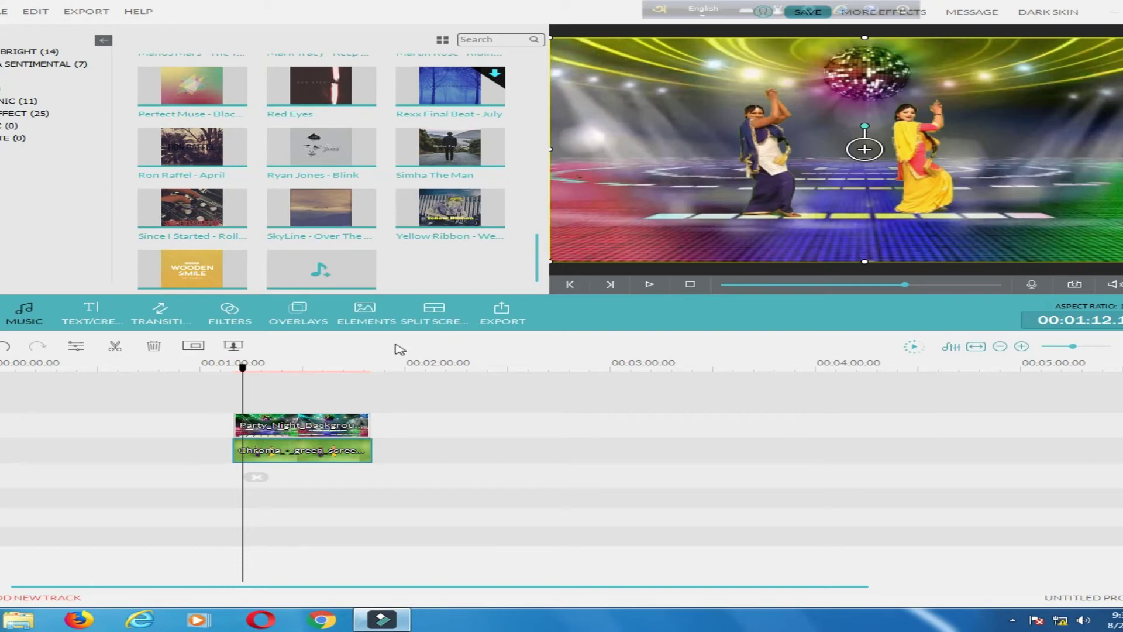
mouse_move(418, 149)
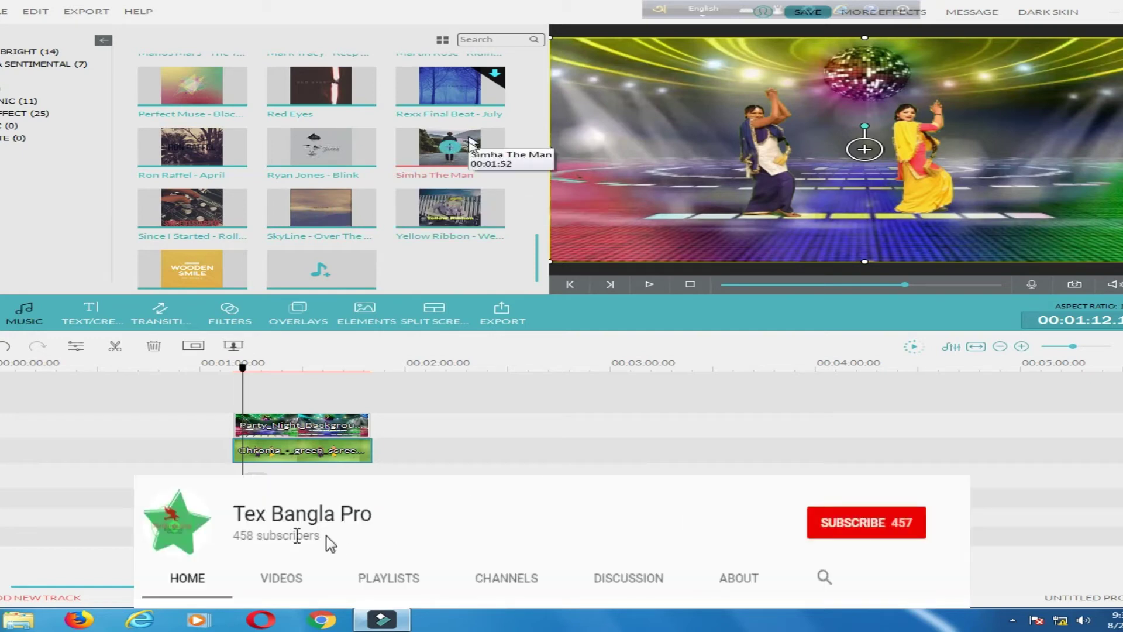
click(439, 210)
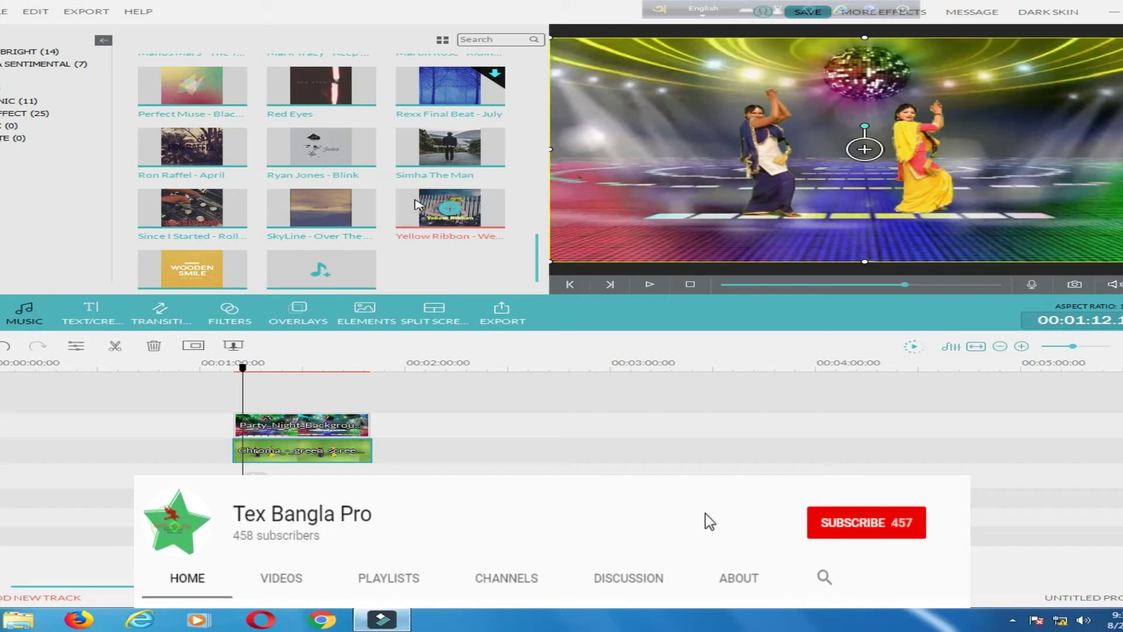
click(240, 469)
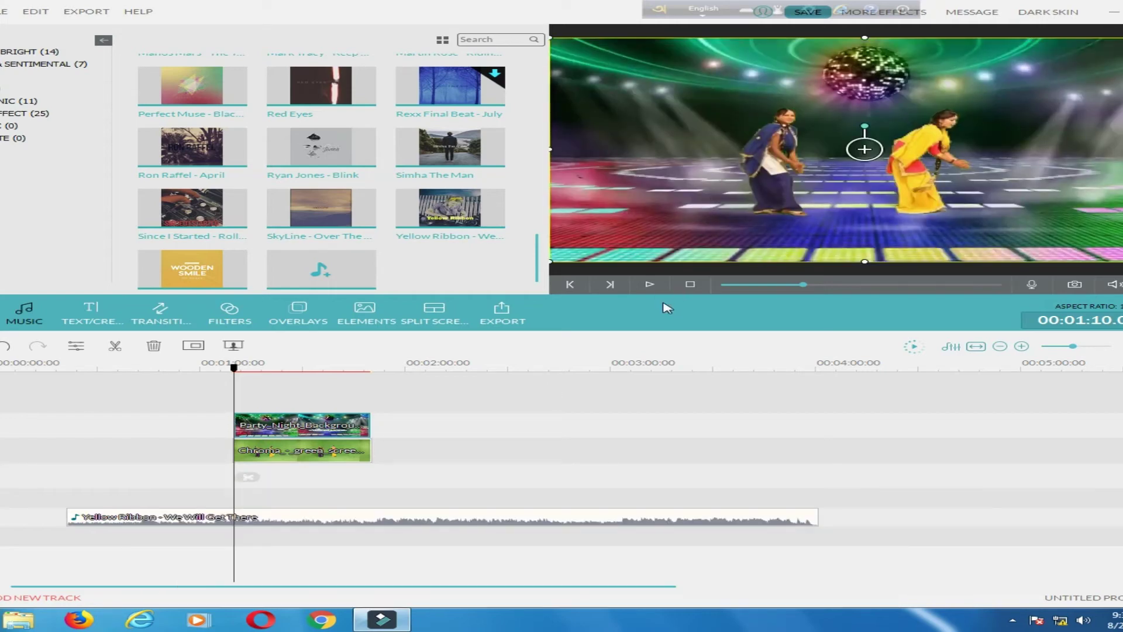
click(654, 286)
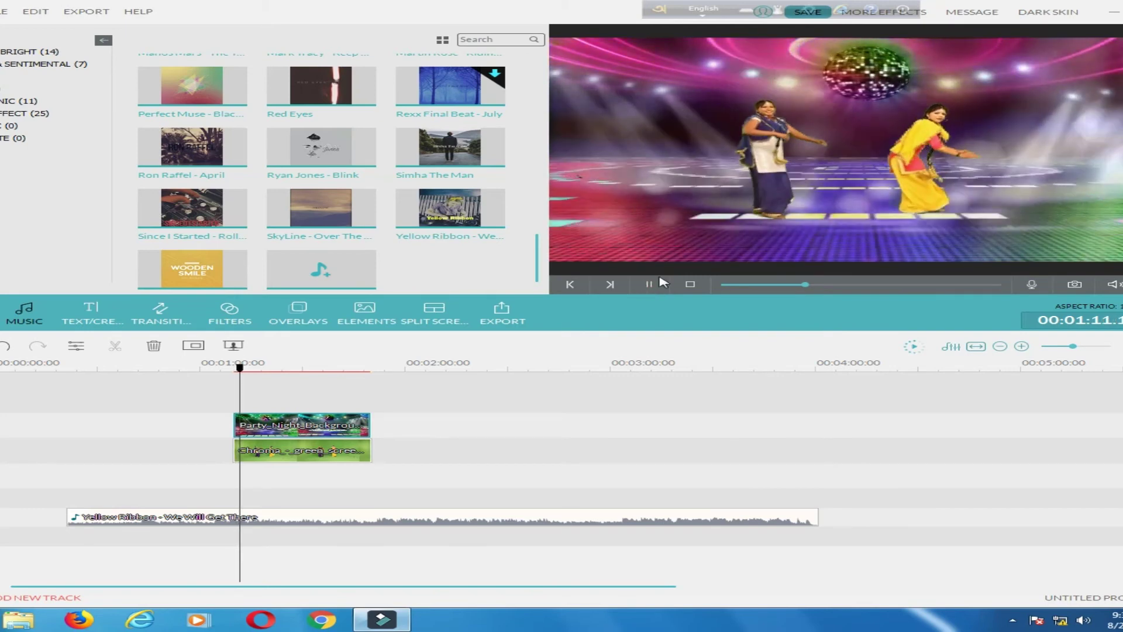
click(651, 285)
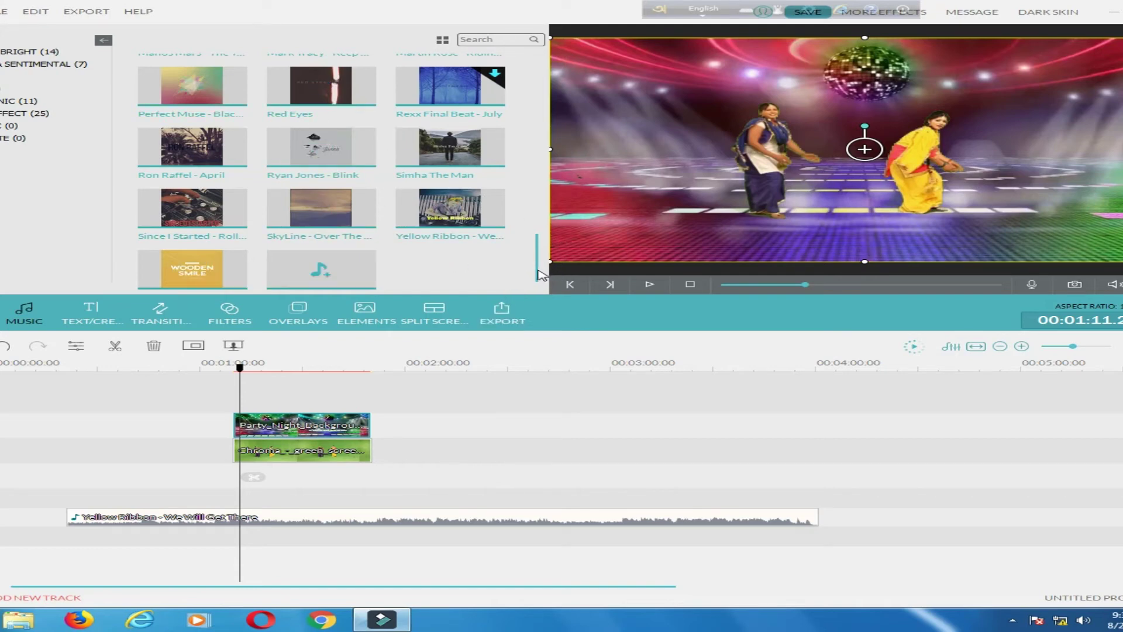
drag(536, 271, 523, 78)
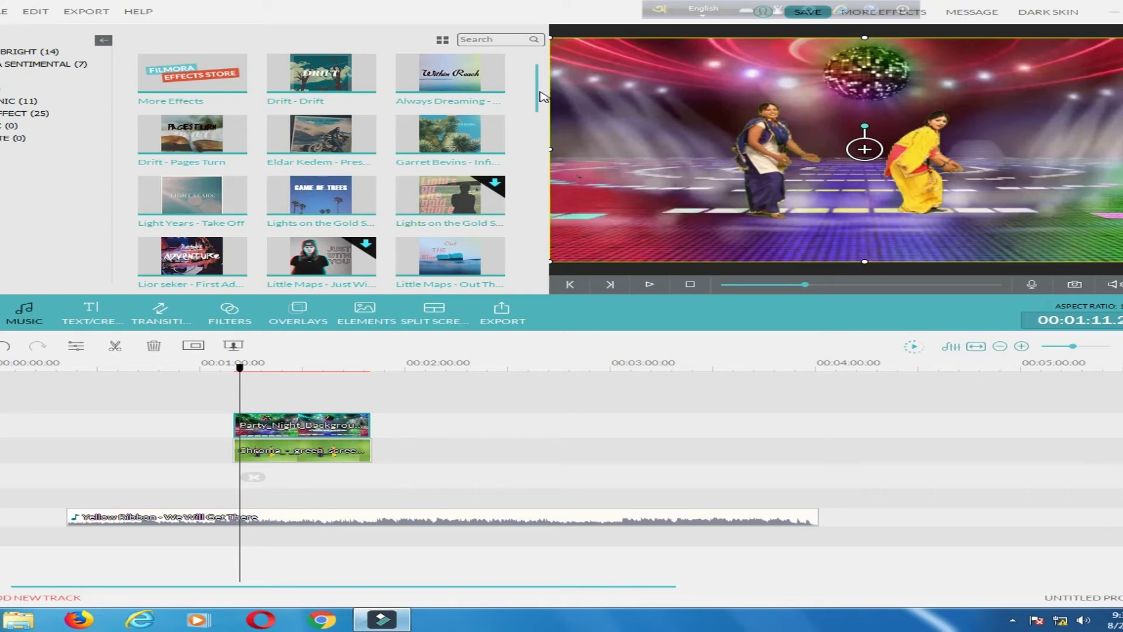
drag(539, 94, 521, 325)
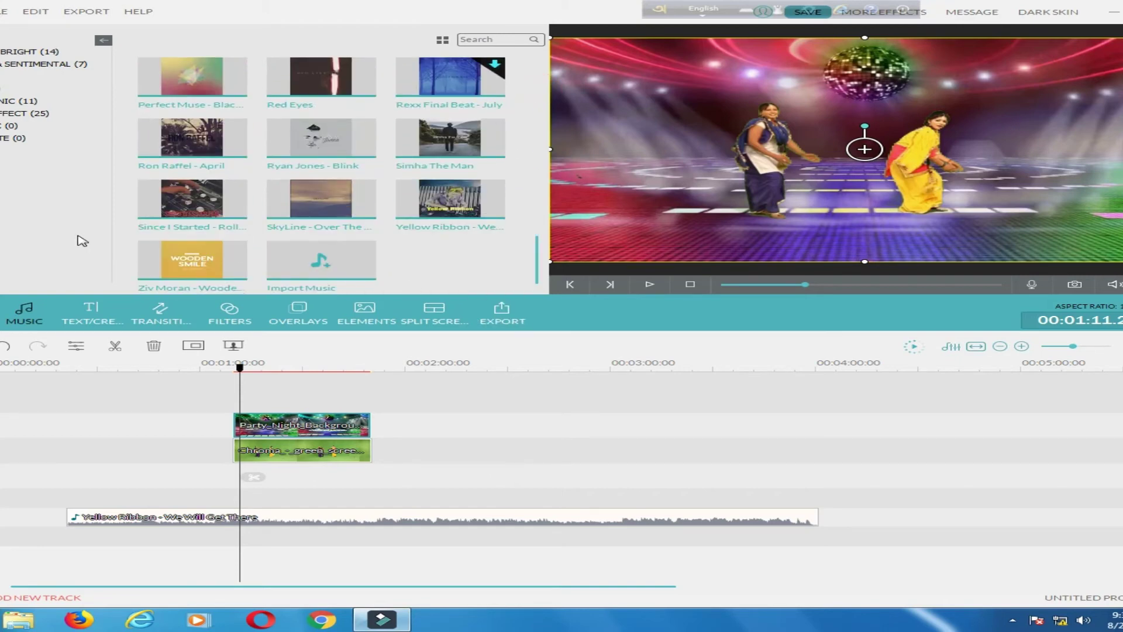
click(103, 325)
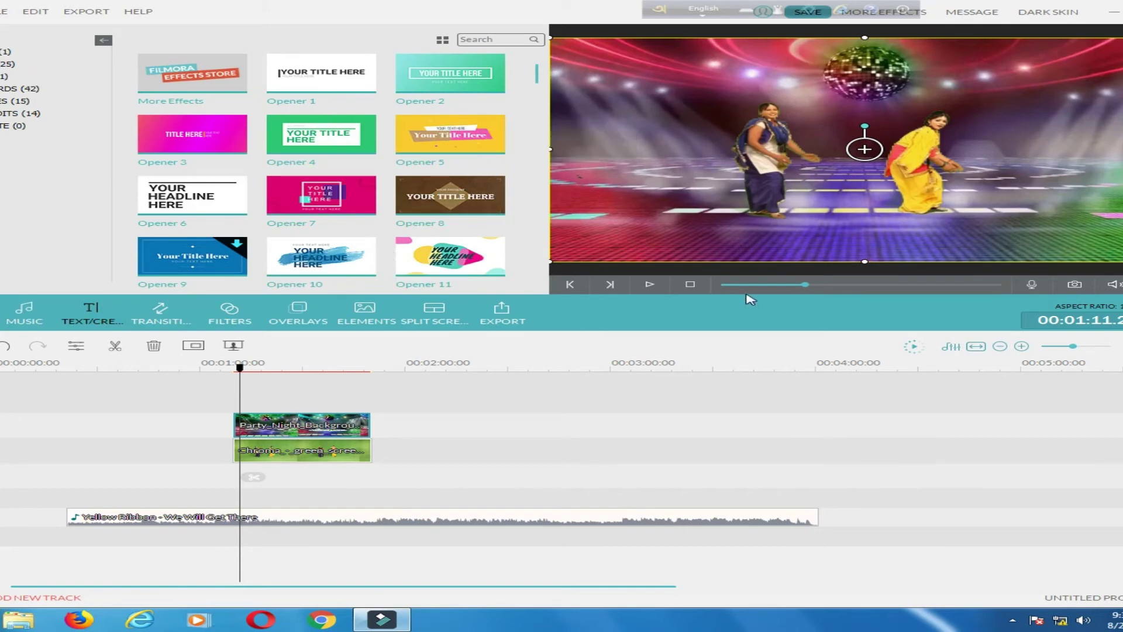
click(161, 316)
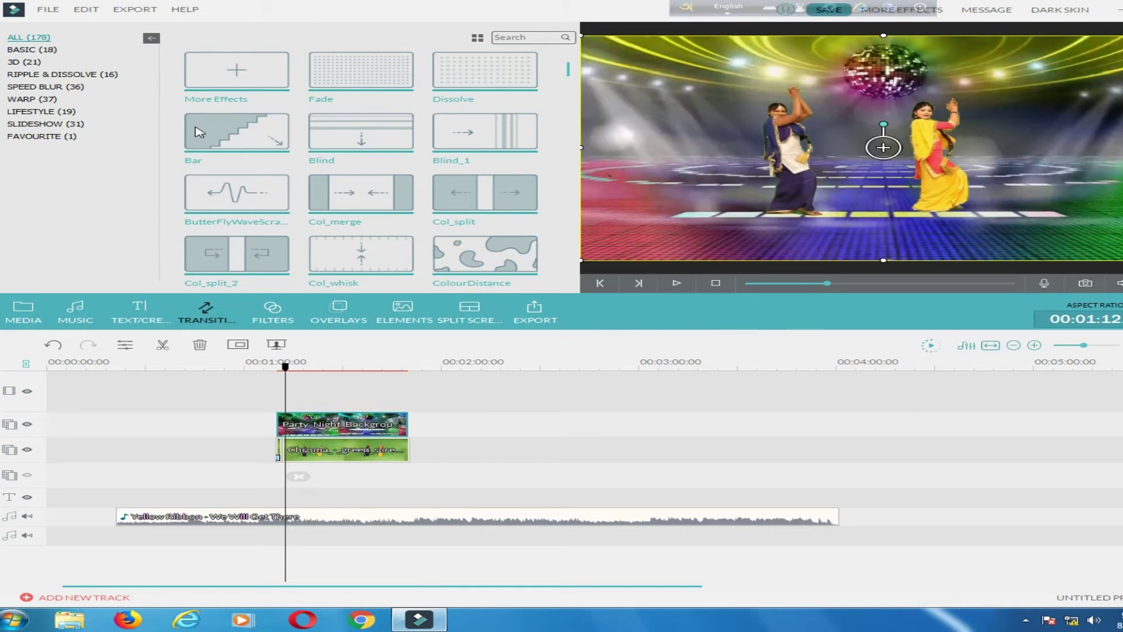
Step: Add a shake filter on the track above both video clips at about 1:23 and preview that section from 1:22
click(287, 320)
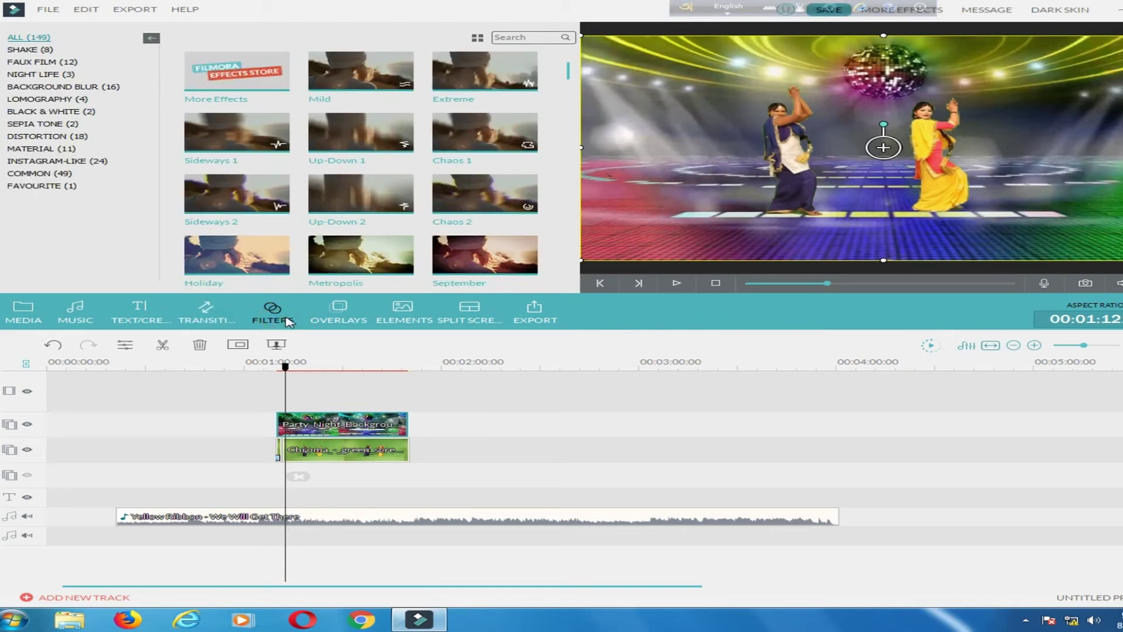
mouse_move(262, 204)
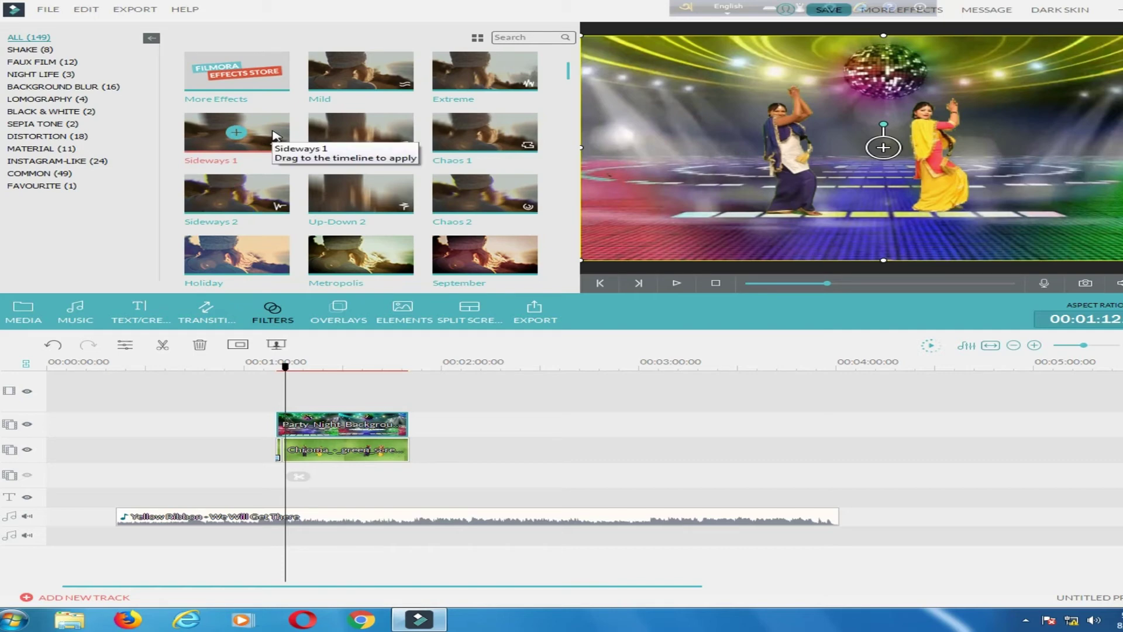
drag(275, 135, 333, 477)
drag(313, 396, 316, 398)
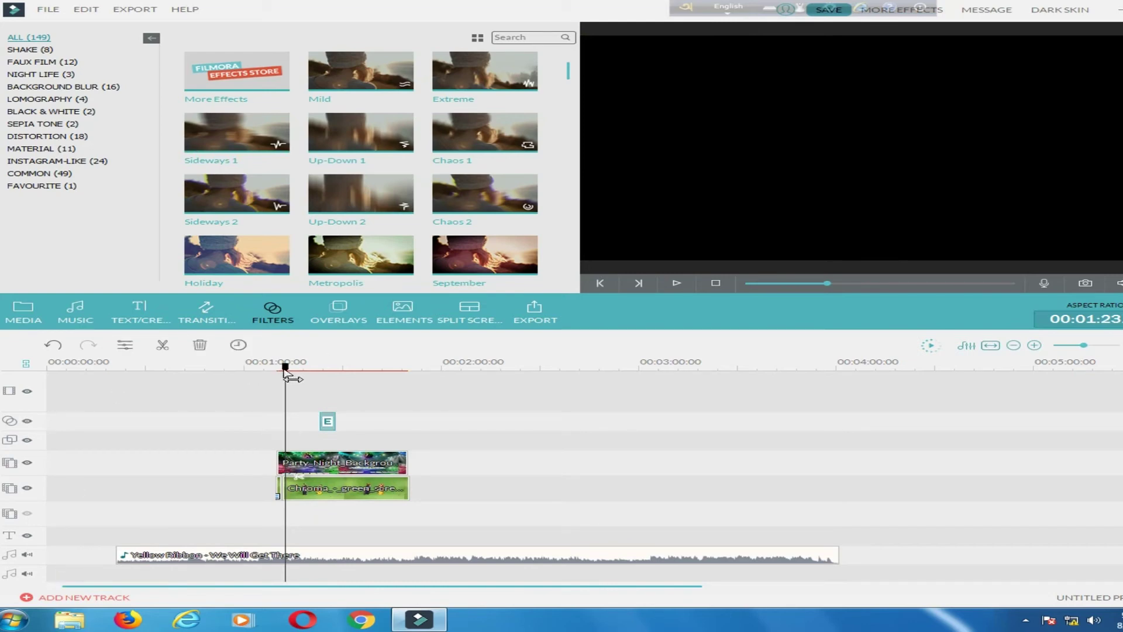
drag(287, 374, 323, 378)
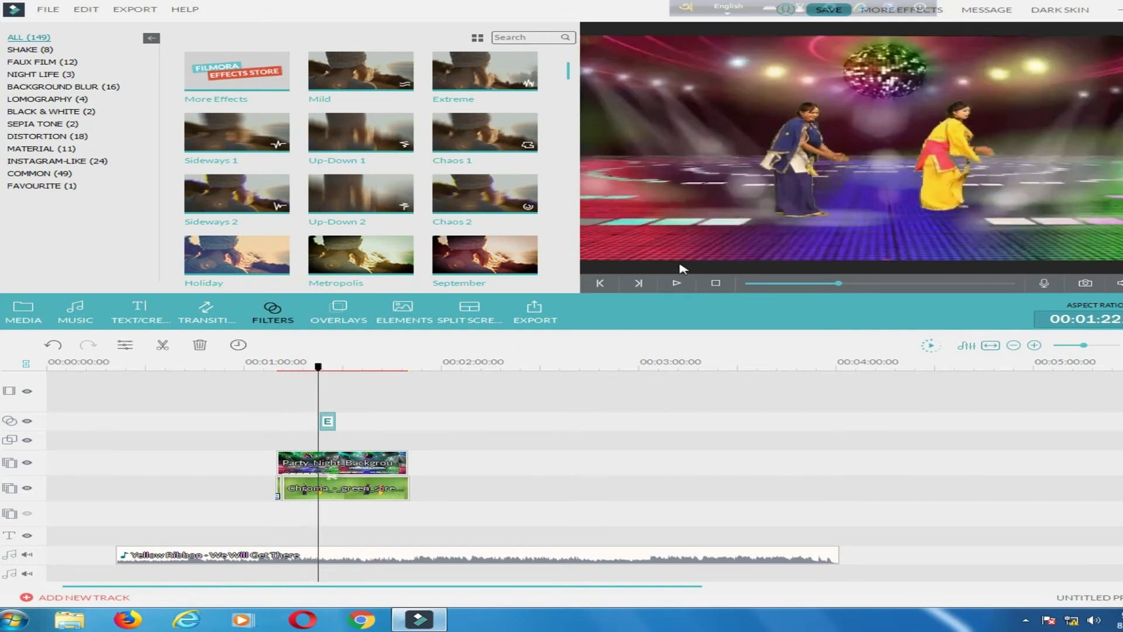
click(678, 285)
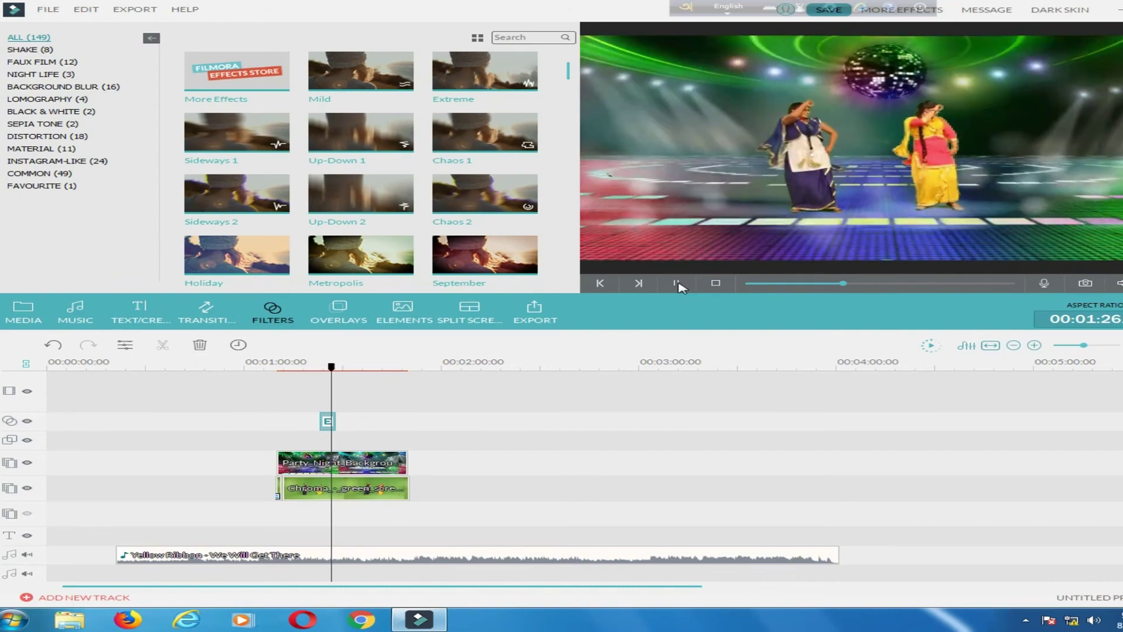
click(678, 284)
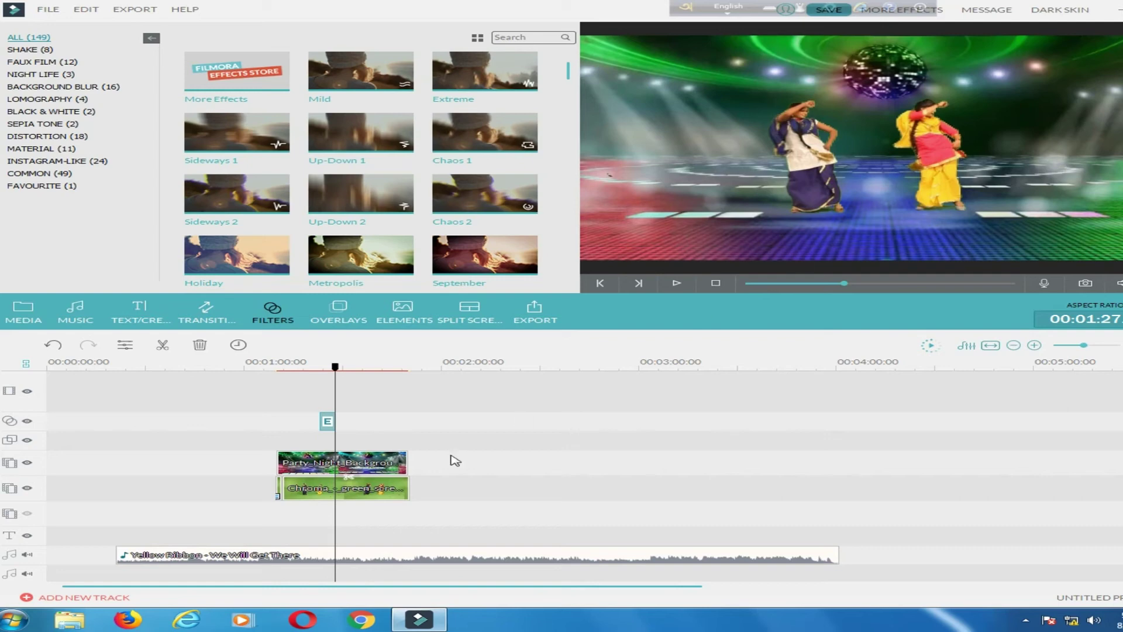
Step: Open the dance clip's advanced effect settings and flip the dancers horizontally
double_click(361, 492)
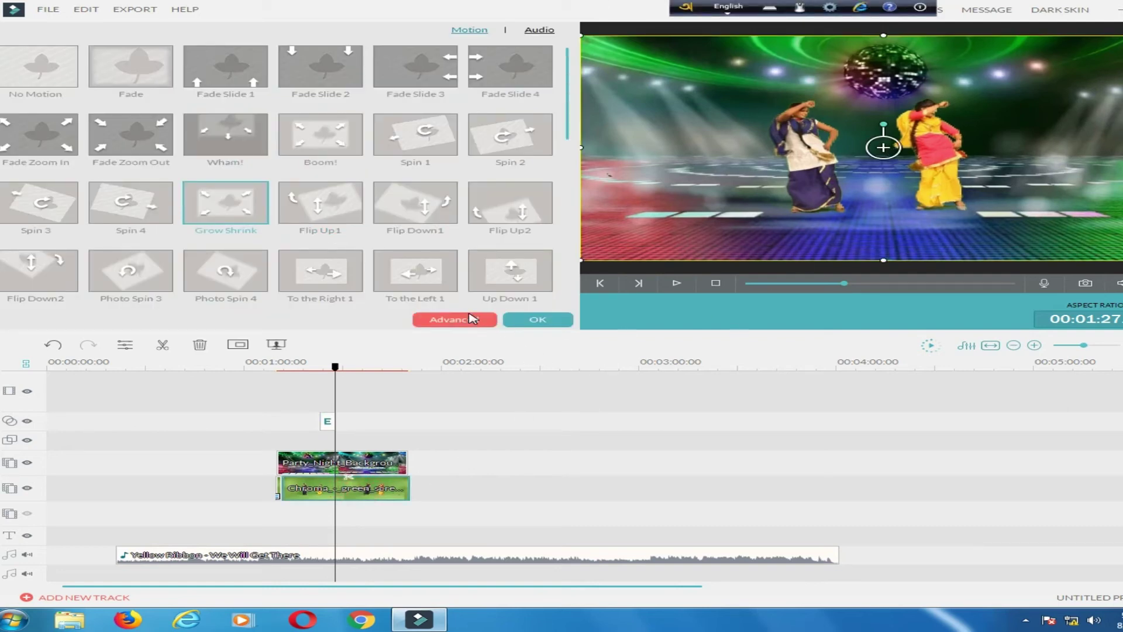
click(471, 320)
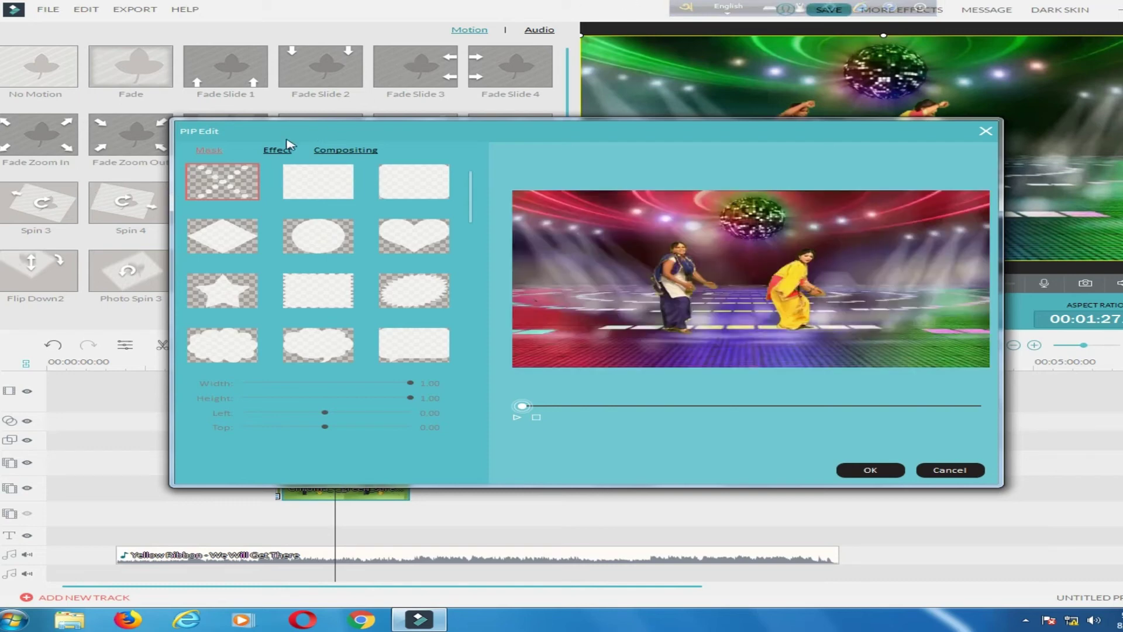
click(269, 150)
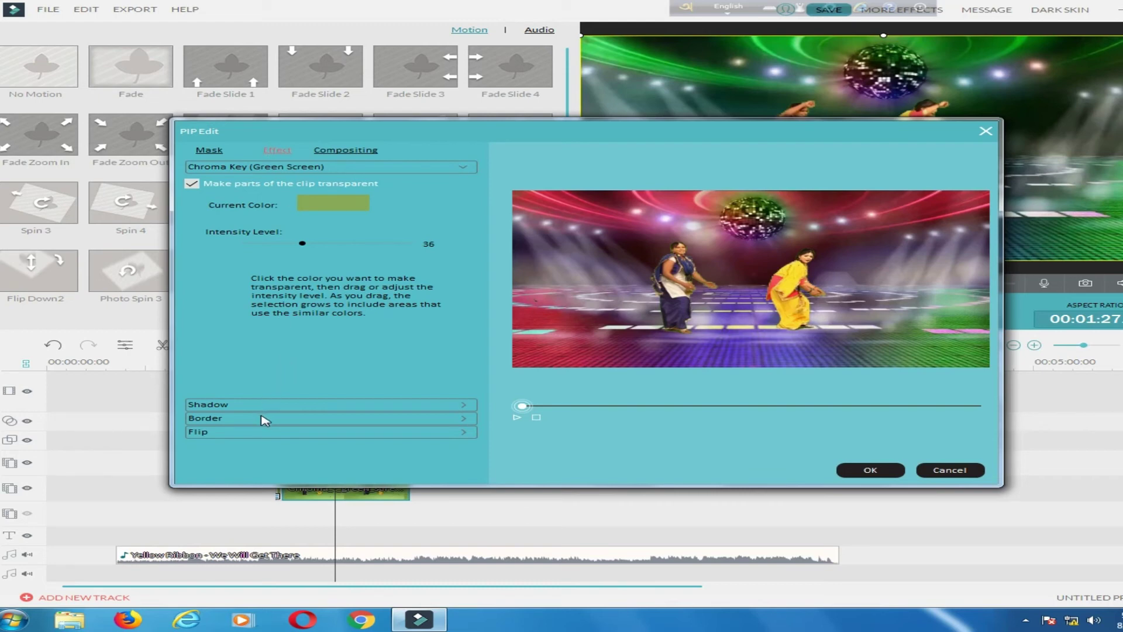
click(267, 432)
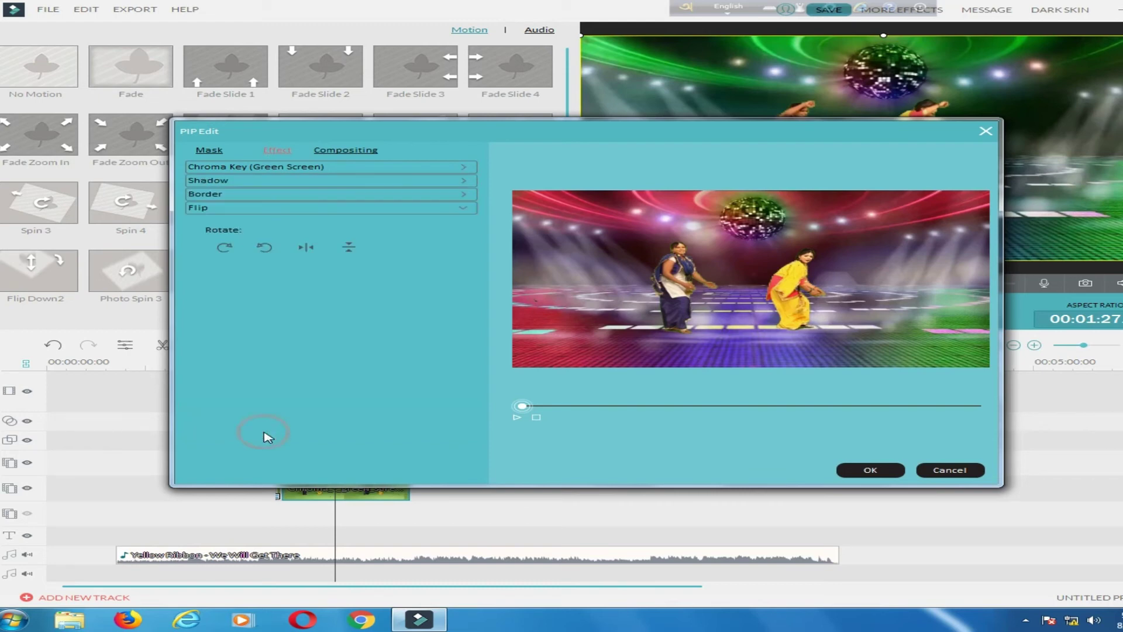
click(307, 248)
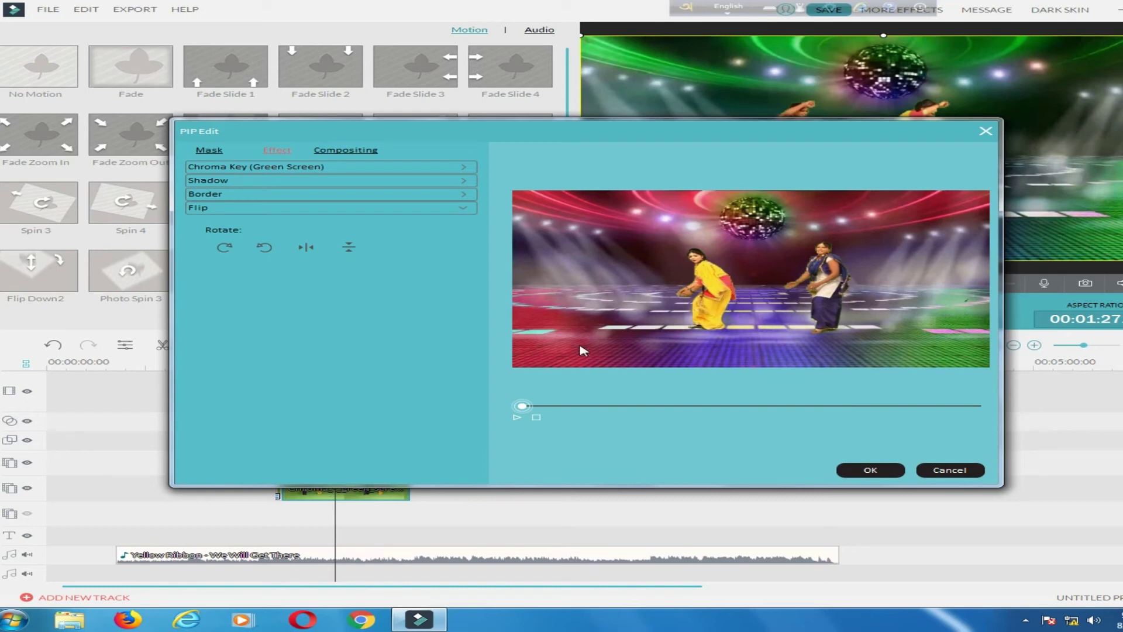
click(308, 249)
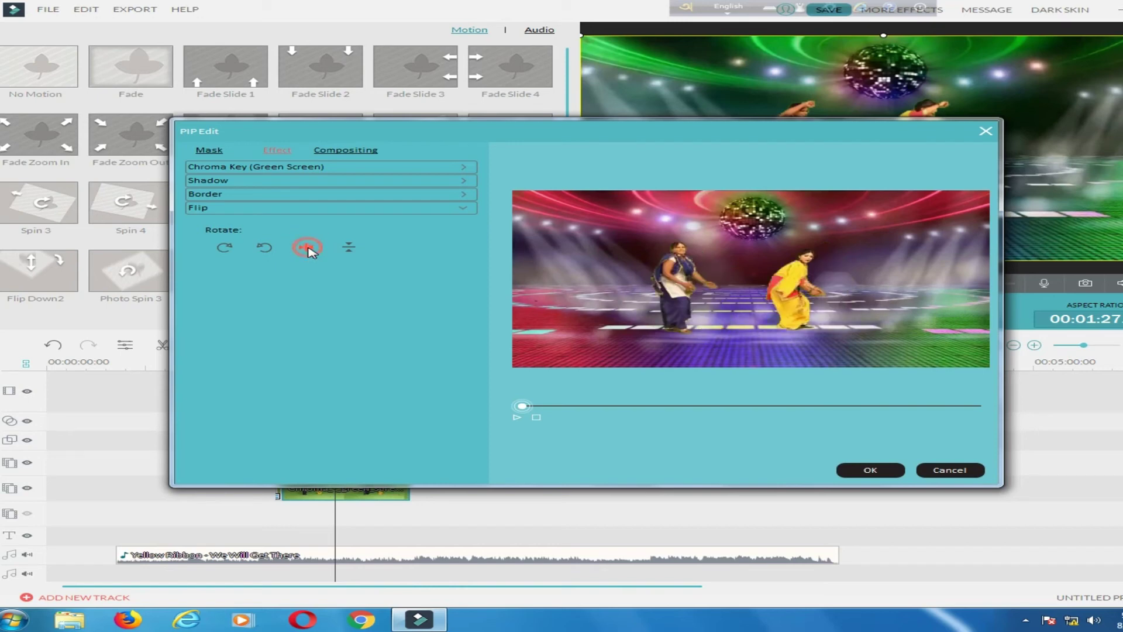
click(308, 248)
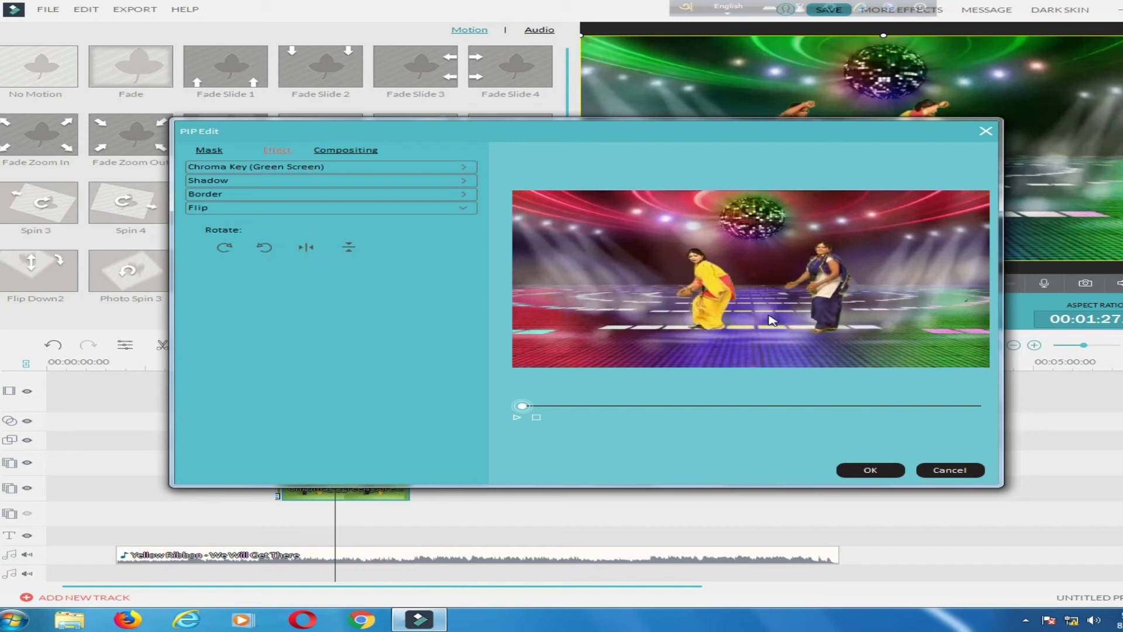
Step: Try the vertical flip and the counterclockwise rotation on the dance clip, cycling each back to the upright orientation
click(346, 246)
click(346, 246)
click(348, 248)
click(349, 248)
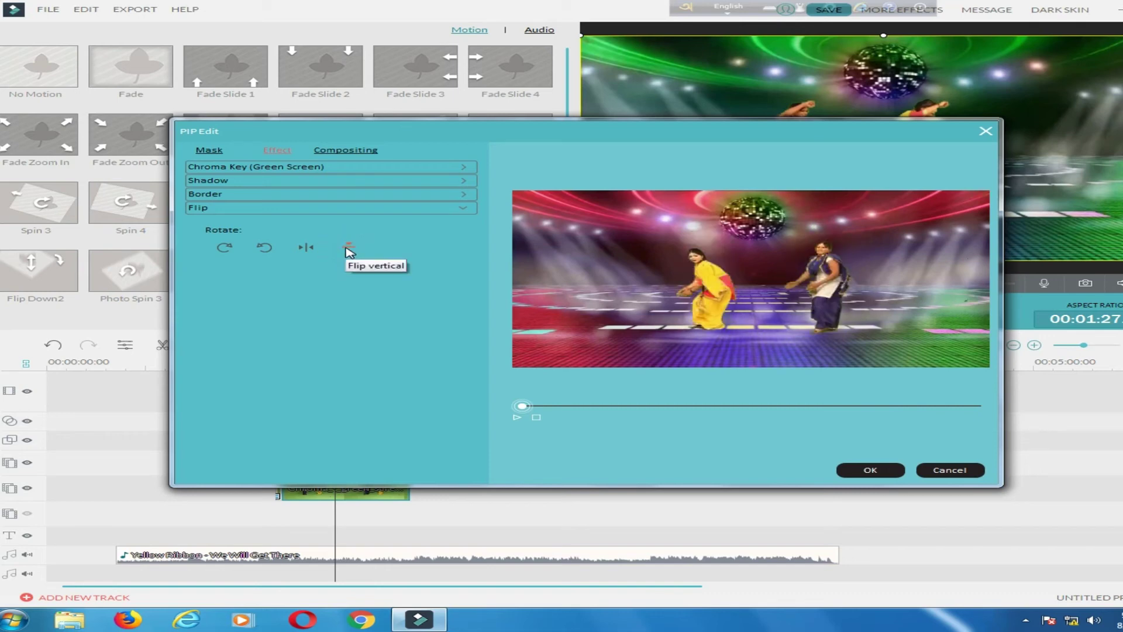
click(262, 253)
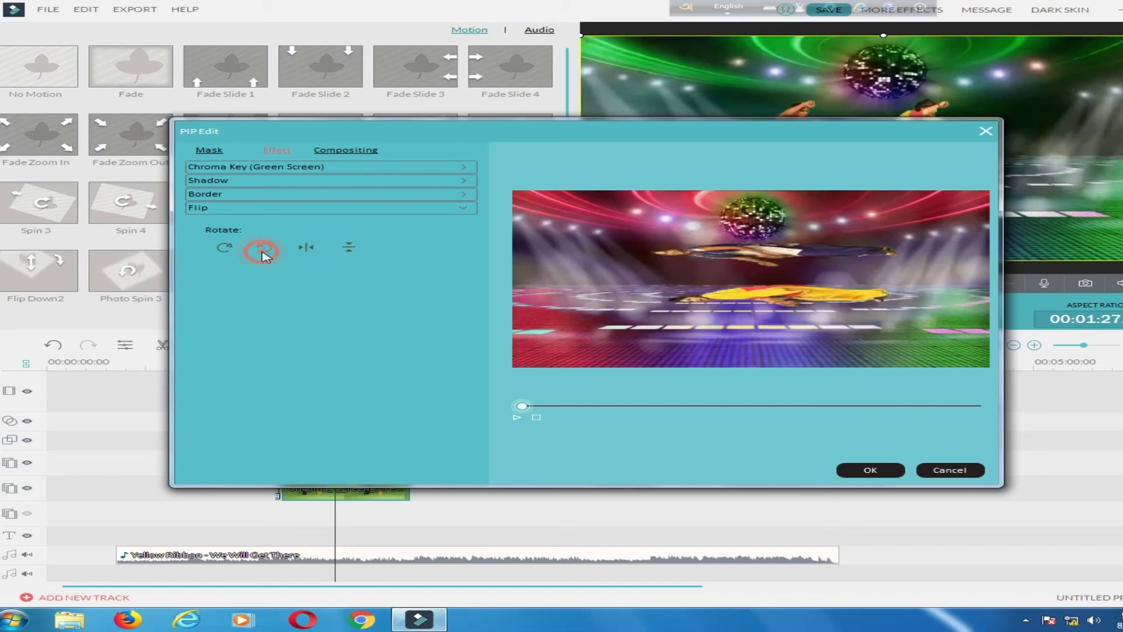
click(266, 249)
click(266, 249)
click(266, 250)
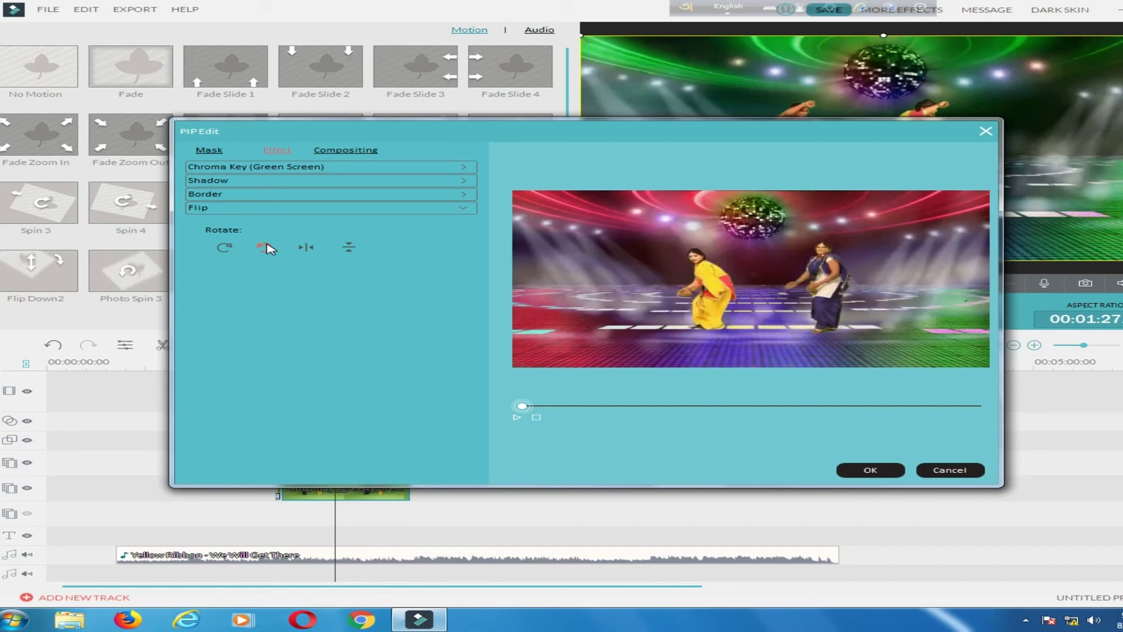
Step: Apply the horizontal flip to the dance clip, recheck it in the advanced editor and close the clip's settings
click(319, 249)
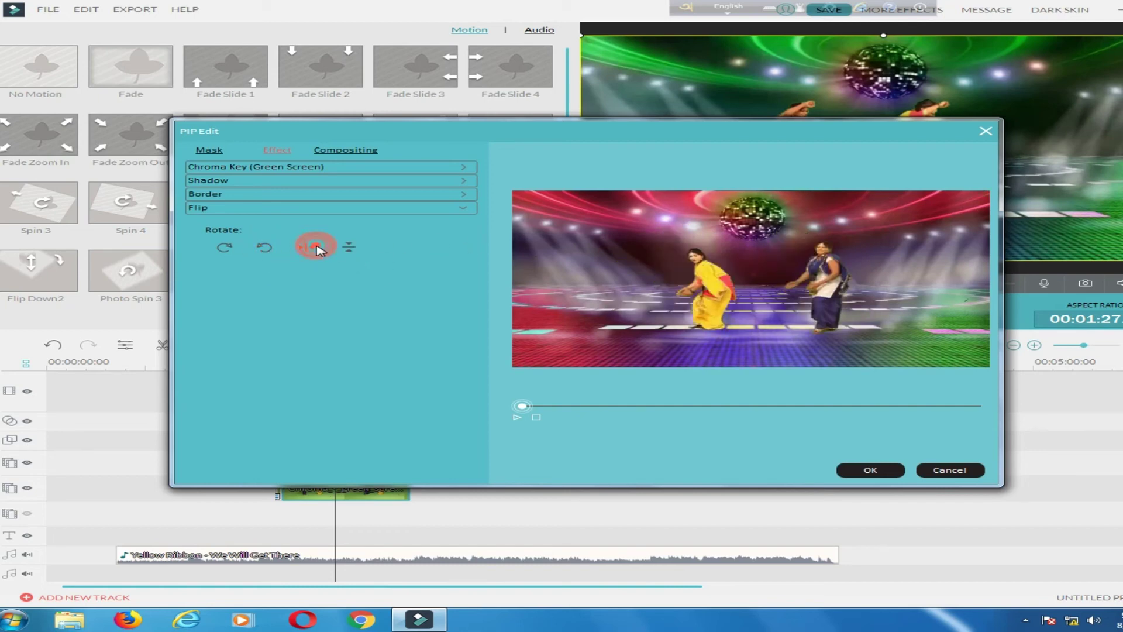
click(319, 249)
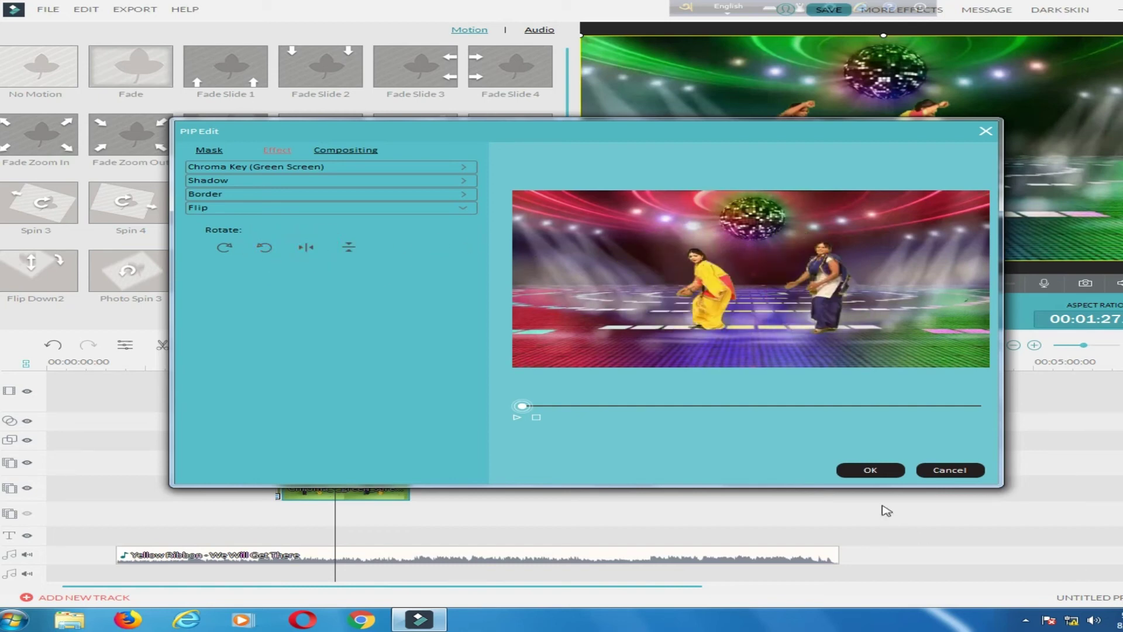
click(869, 470)
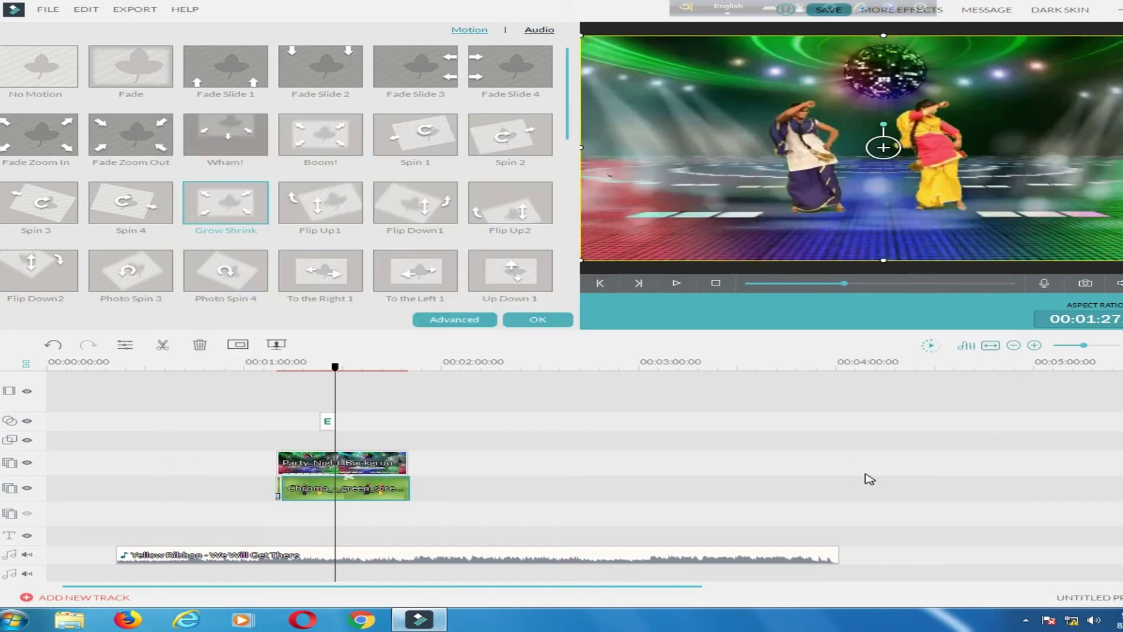
click(455, 319)
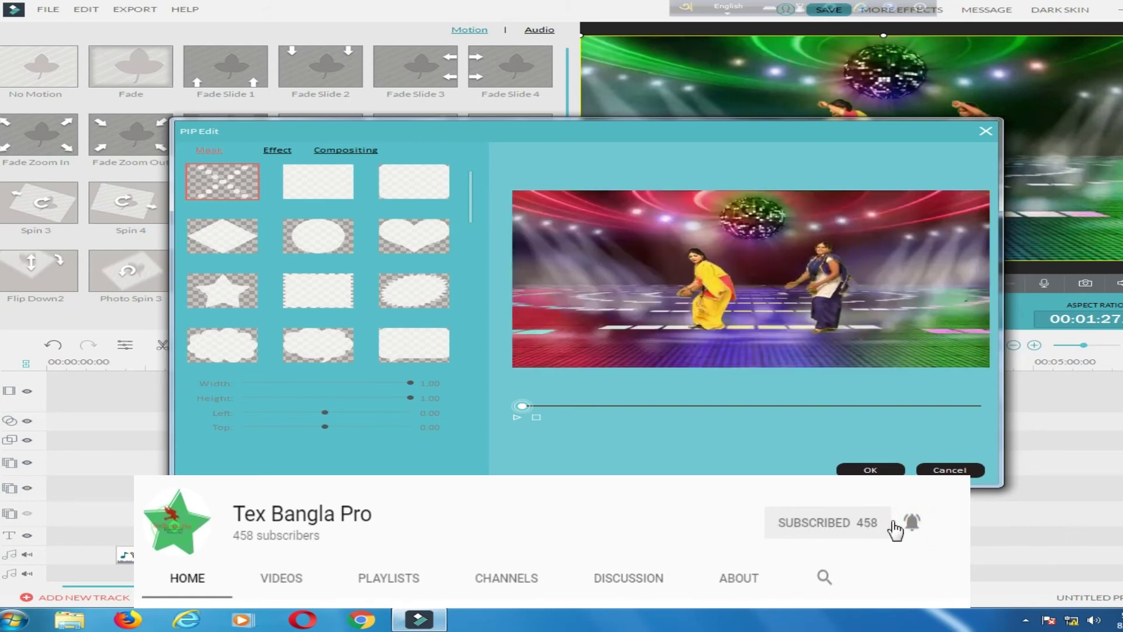
click(930, 469)
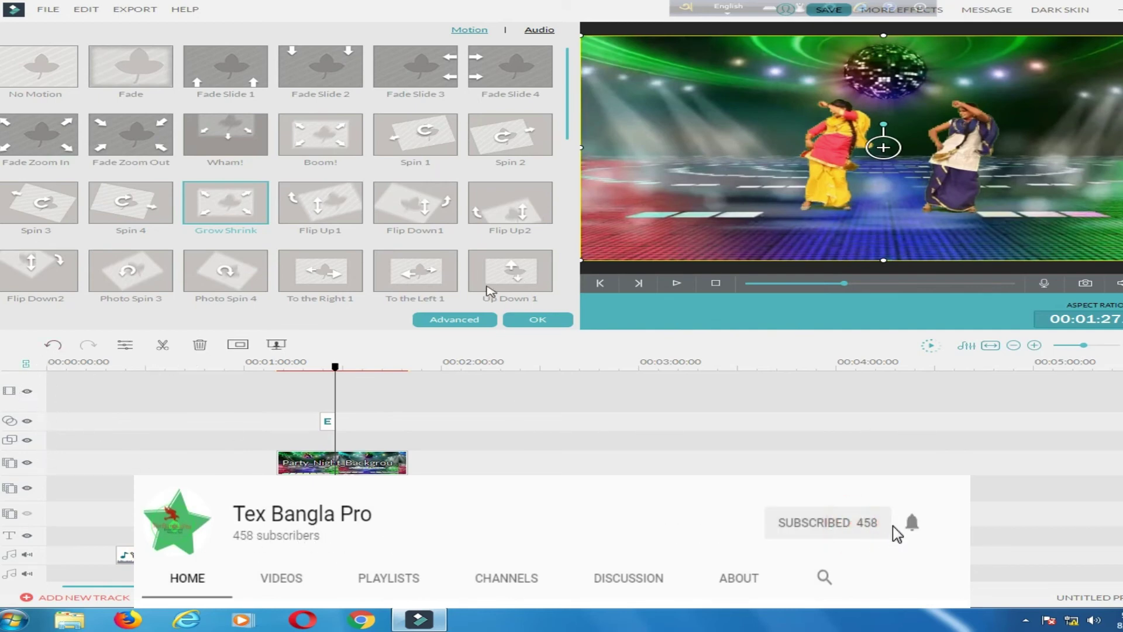
click(516, 320)
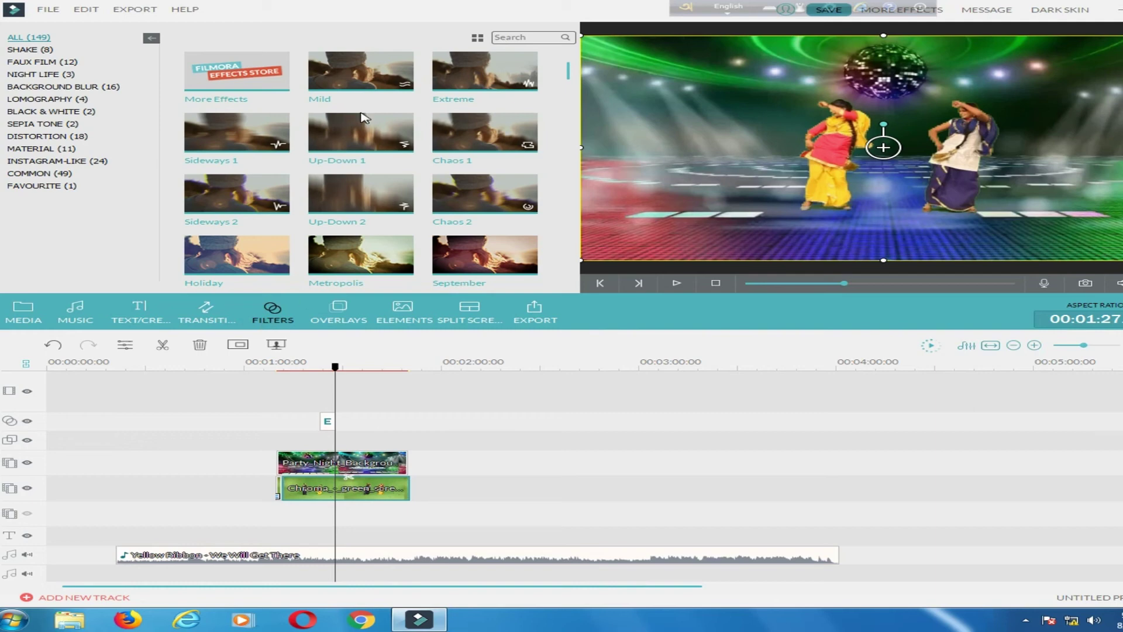
Step: Preview the Aqua 1 overlay, look over the element and split-screen libraries, and return to the project's media
mouse_move(374, 118)
click(325, 318)
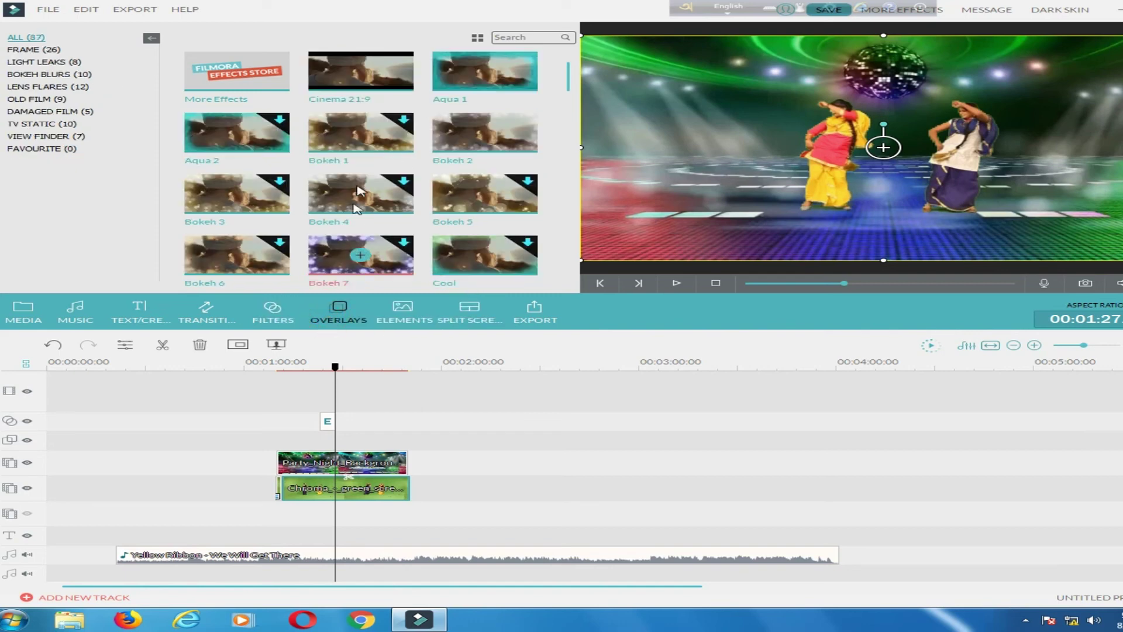
click(497, 83)
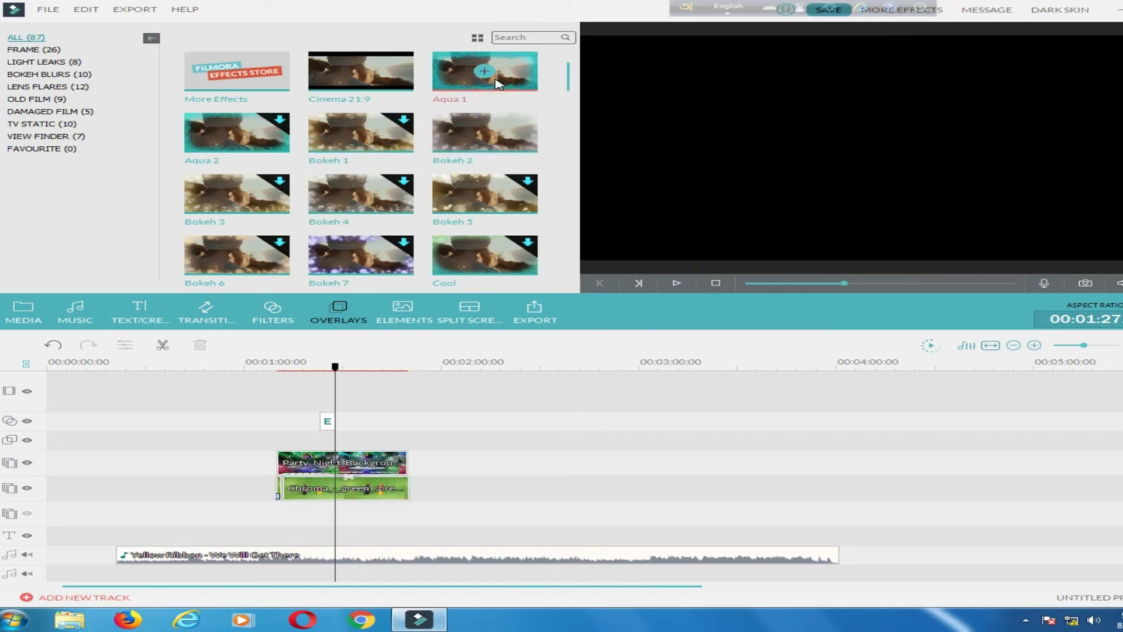
click(676, 283)
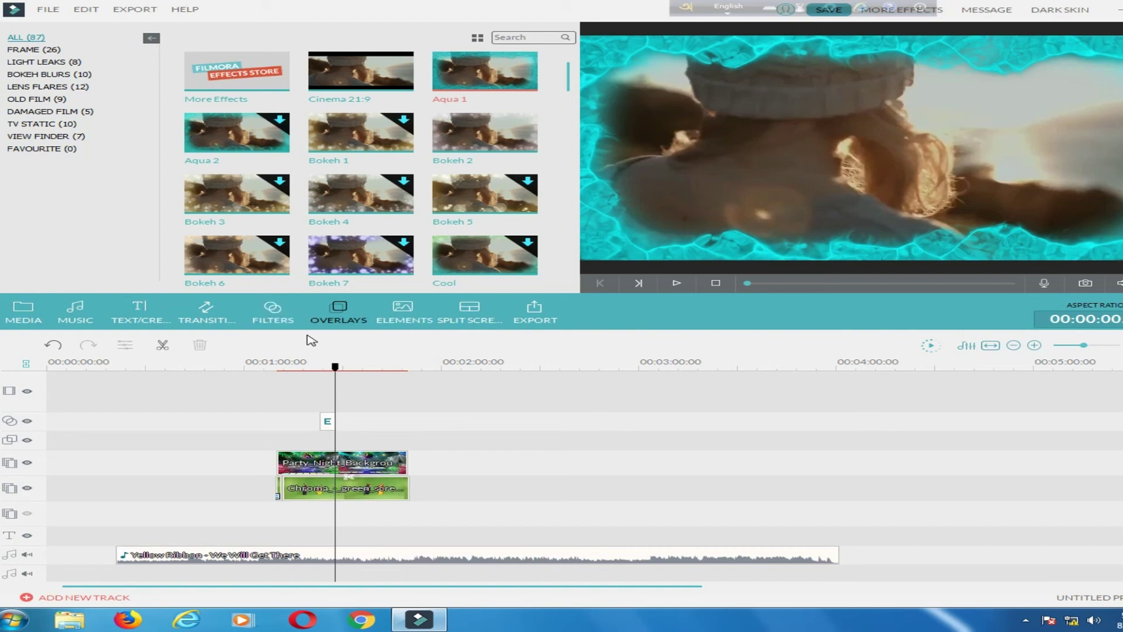
click(402, 324)
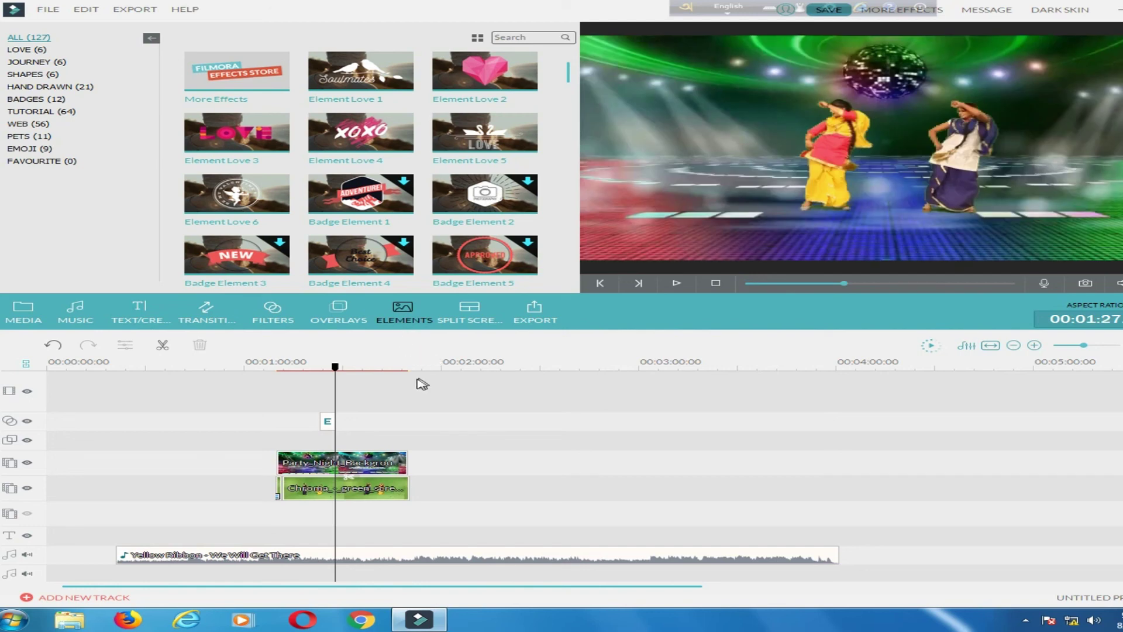
click(470, 319)
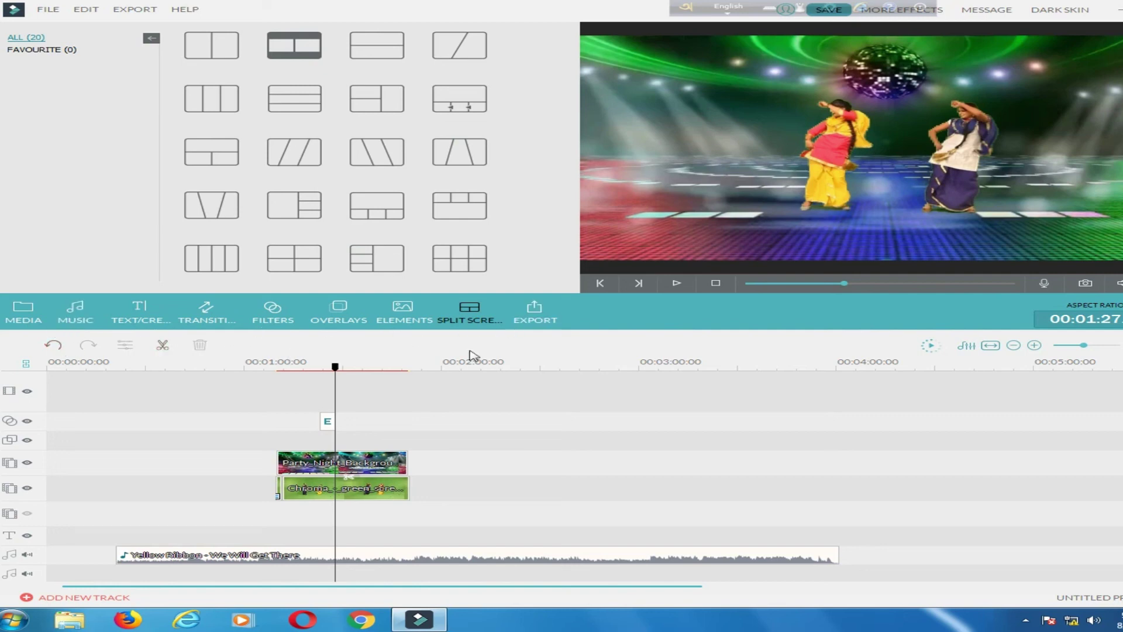
click(17, 319)
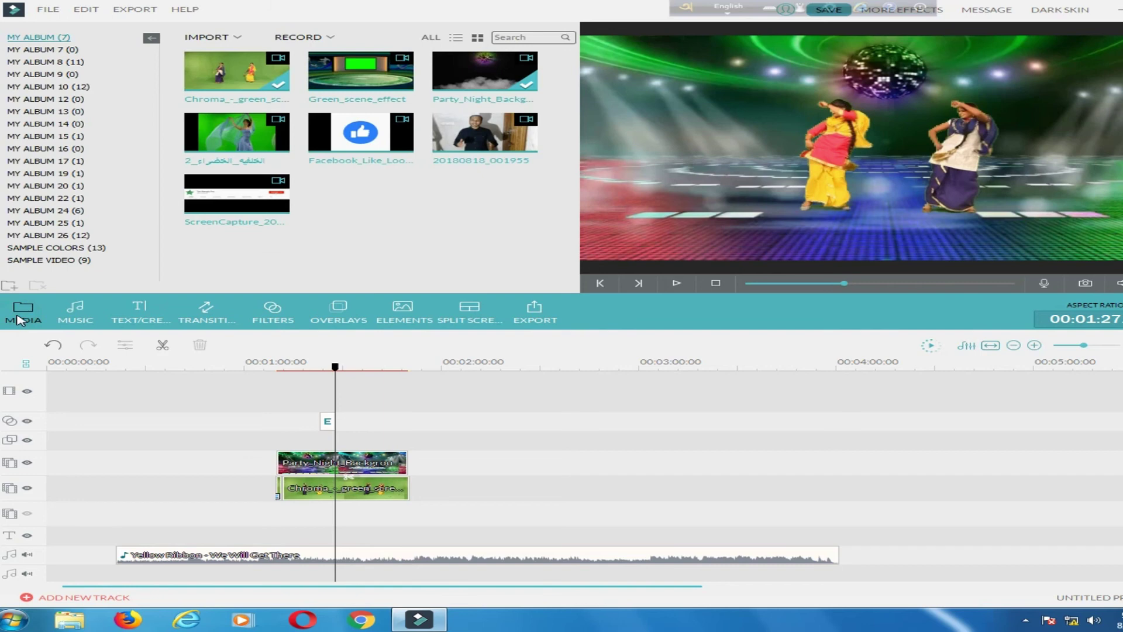